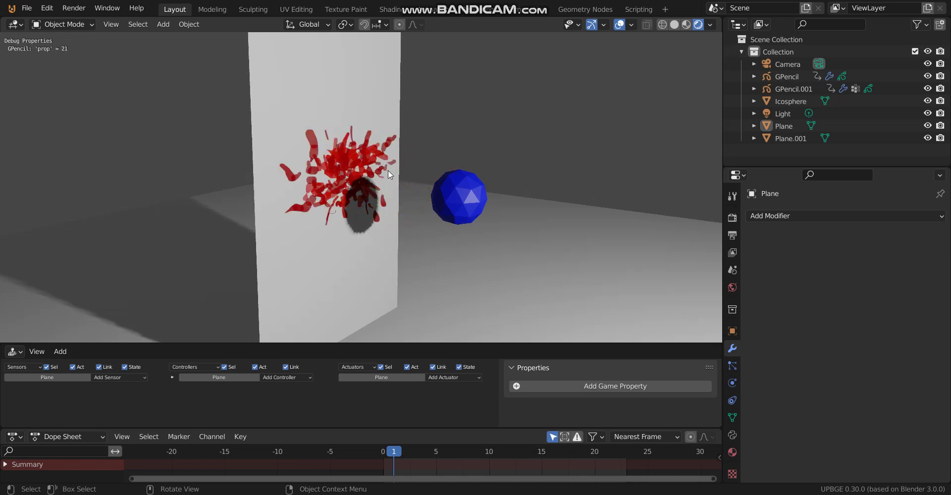
# Stop the running game and scrub the icosphere's timeline between frames 2 and 14 to examine the red splash animation.
pyautogui.press('Escape')
pyautogui.click(447, 211)
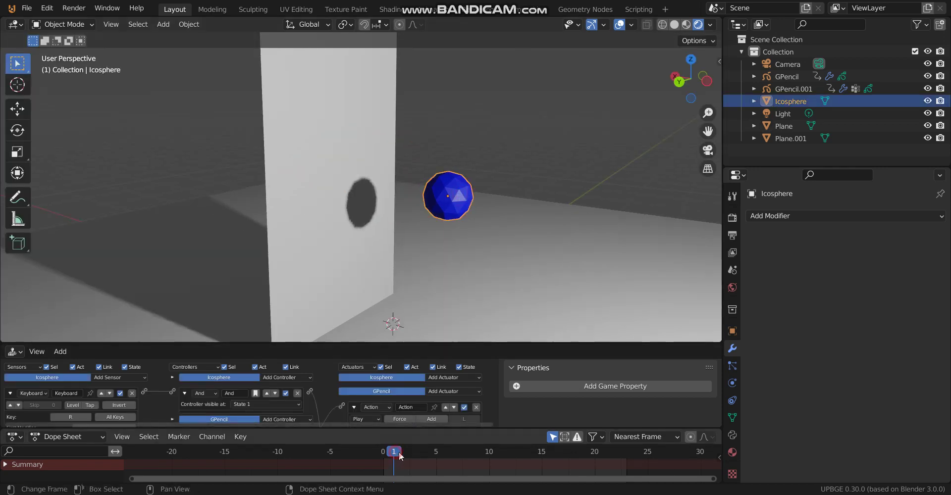
pyautogui.moveTo(432, 457)
pyautogui.mouseDown()
pyautogui.moveTo(561, 450)
pyautogui.moveTo(413, 453)
pyautogui.moveTo(574, 451)
pyautogui.moveTo(532, 452)
pyautogui.mouseUp()
pyautogui.scroll(4, 453, 243)
pyautogui.moveTo(452, 243); pyautogui.dragTo(482, 230, button='middle')
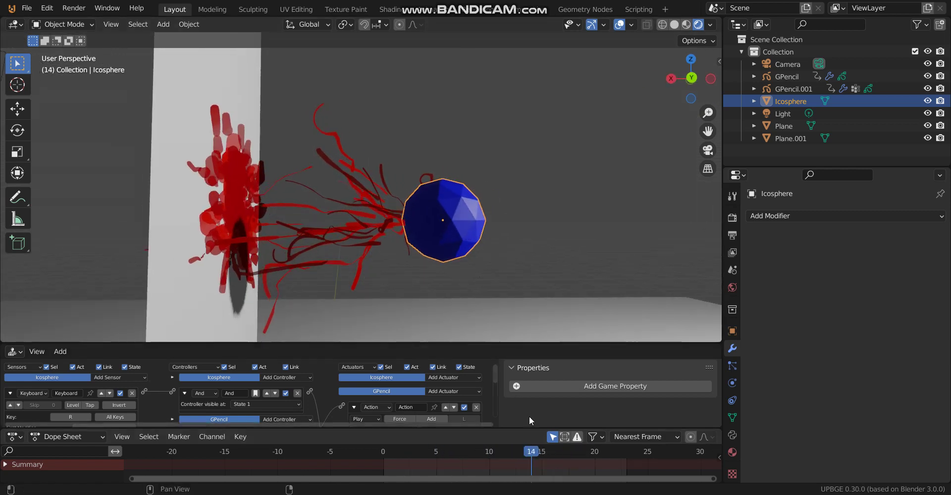
pyautogui.moveTo(531, 452); pyautogui.dragTo(499, 452)
pyautogui.moveTo(440, 455); pyautogui.dragTo(405, 452)
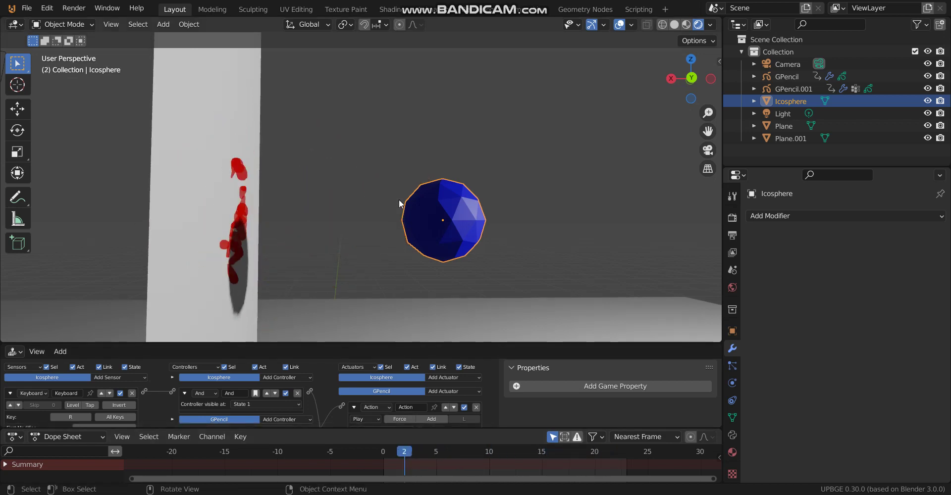
# Run the game, trigger the red splash against the wall repeatedly to examine it, and stop the game.
pyautogui.press('p')
pyautogui.press('r')
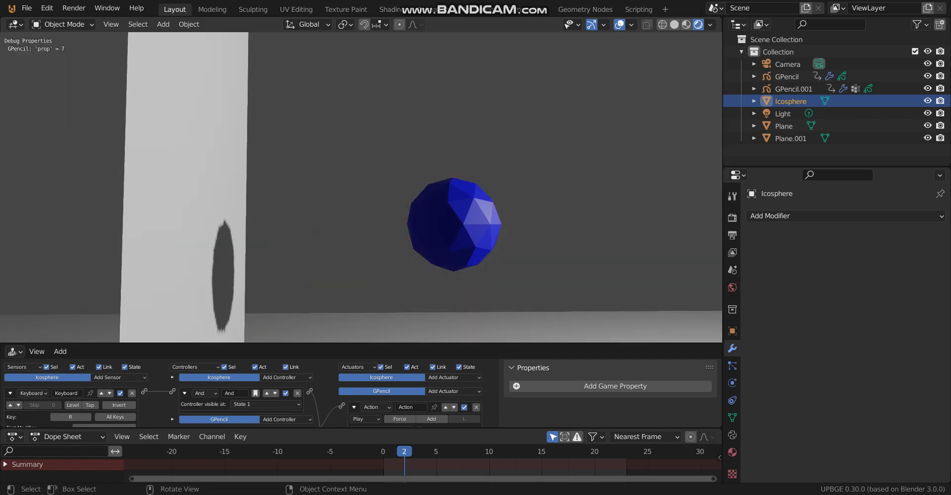
pyautogui.press('r')
pyautogui.press('r')
pyautogui.press('r')
pyautogui.press('r')
pyautogui.press('r')
pyautogui.press('r')
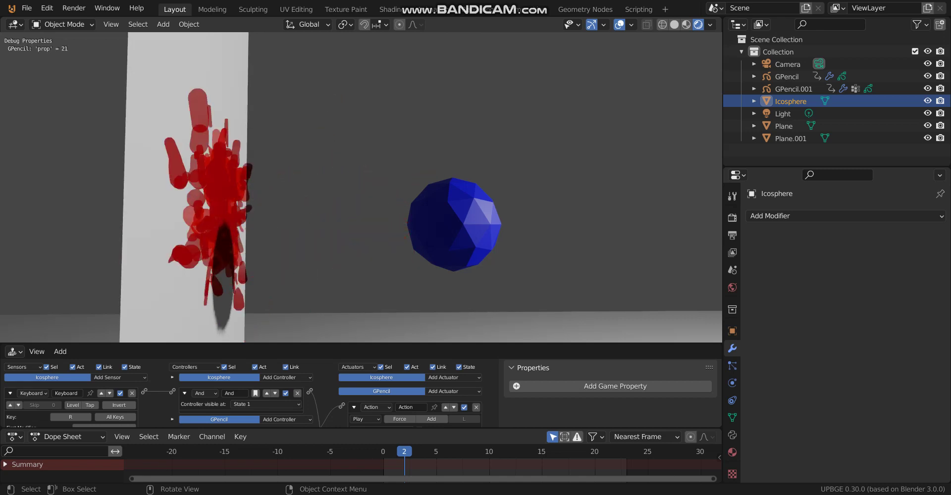
pyautogui.press('Escape')
# Create a new General file and delete its default cube.
pyautogui.hotkey('ctrl', 'n')
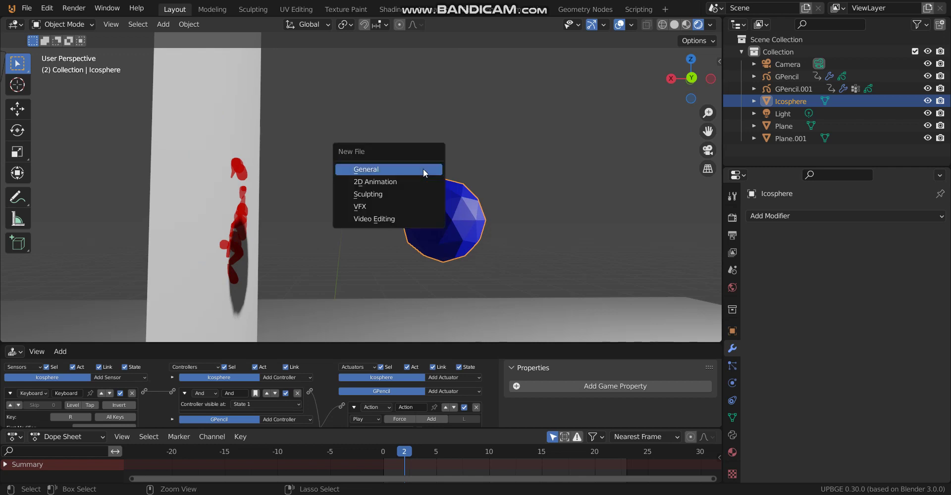
pyautogui.click(423, 169)
pyautogui.click(501, 269)
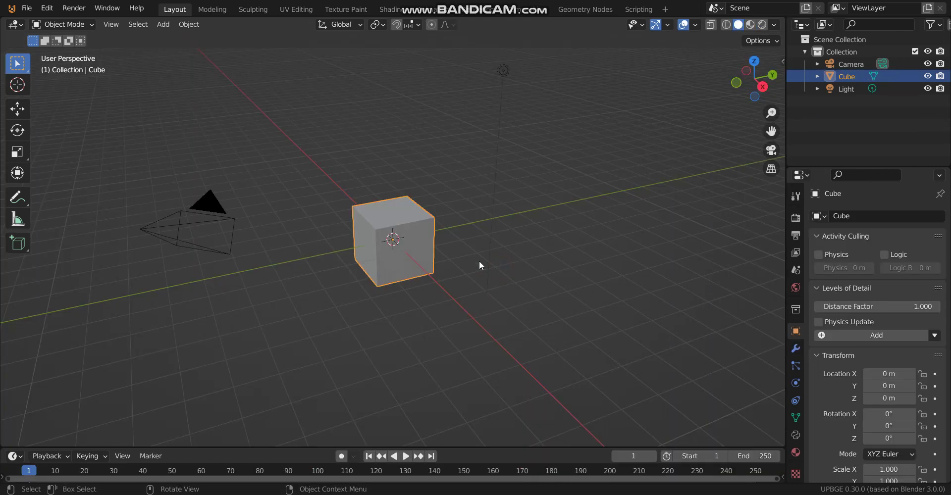
pyautogui.press('Delete')
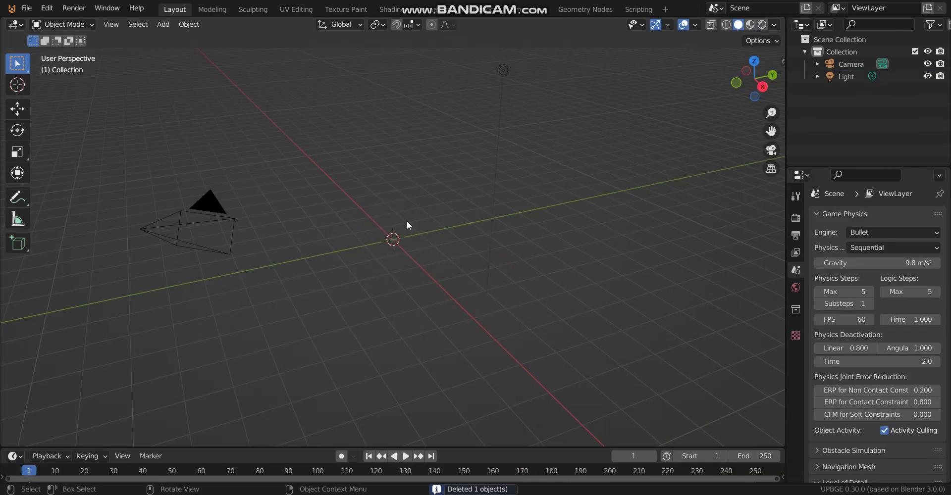
# Add a blank Grease Pencil object at the world origin and switch it to Draw Mode.
pyautogui.hotkey('shift', 'a')
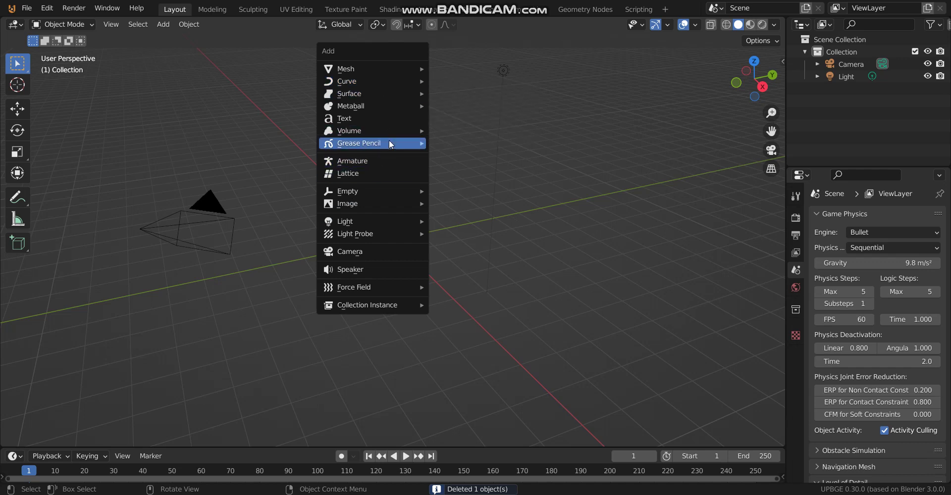
pyautogui.moveTo(389, 143)
pyautogui.click(469, 142)
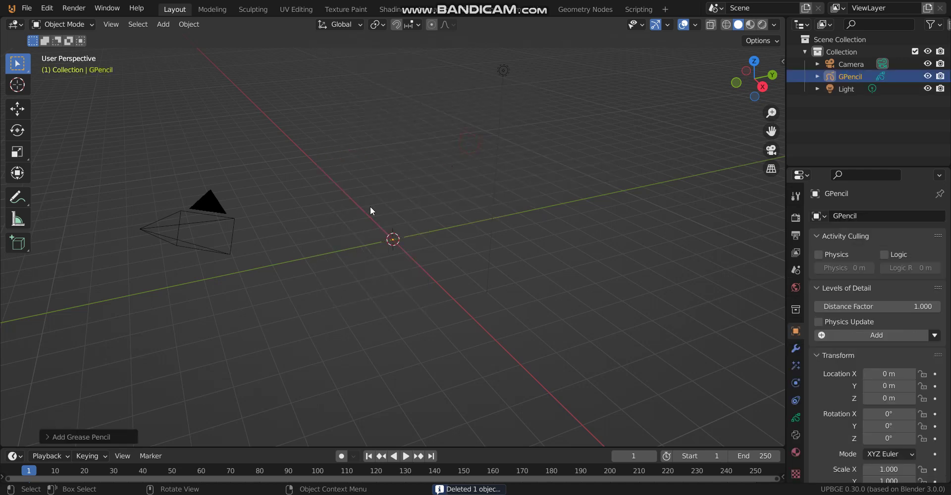
pyautogui.moveTo(377, 210); pyautogui.dragTo(389, 216, button='middle')
pyautogui.hotkey('shift', 'a')
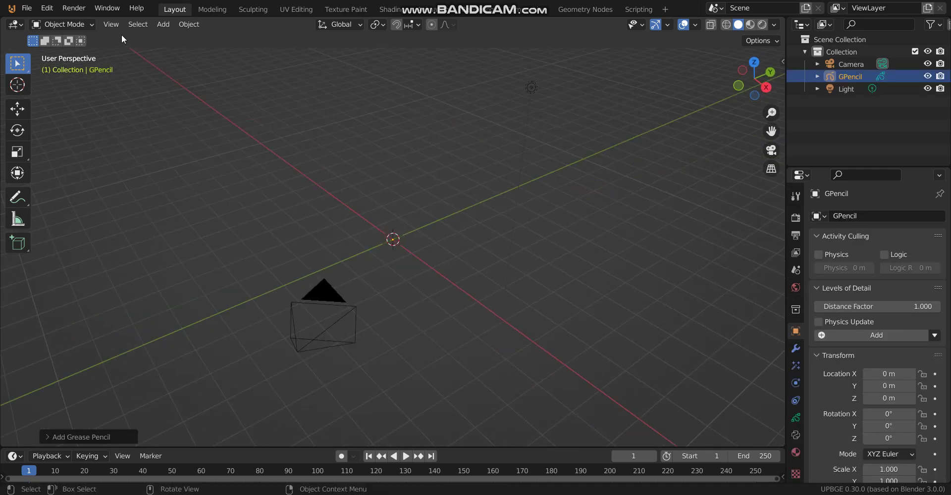
pyautogui.click(83, 29)
pyautogui.click(67, 79)
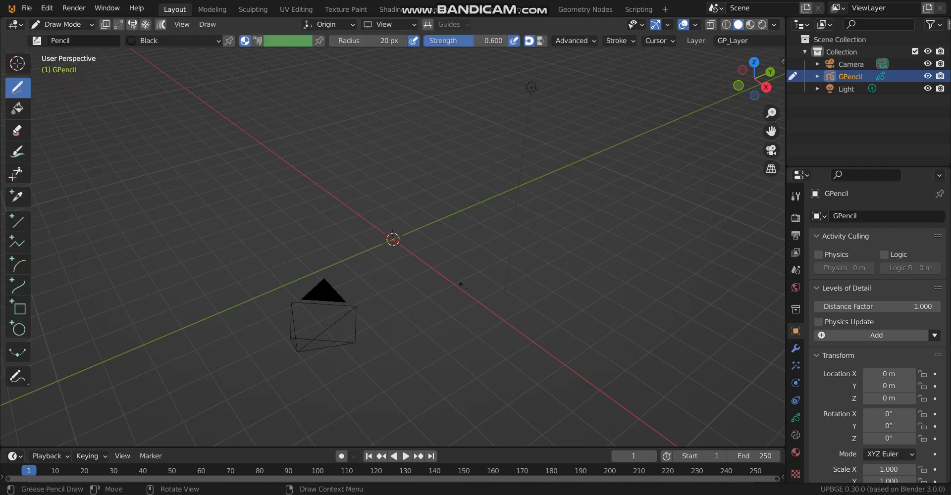
# In top view, set the pencil strength to 1.000 and change the Black material's stroke base color to fully saturated red.
pyautogui.press('KP_7')
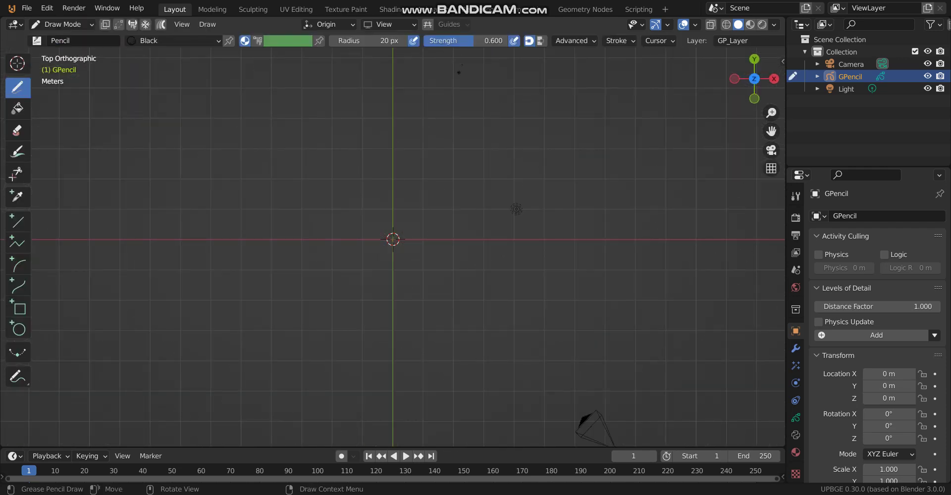
pyautogui.moveTo(472, 44); pyautogui.dragTo(510, 43)
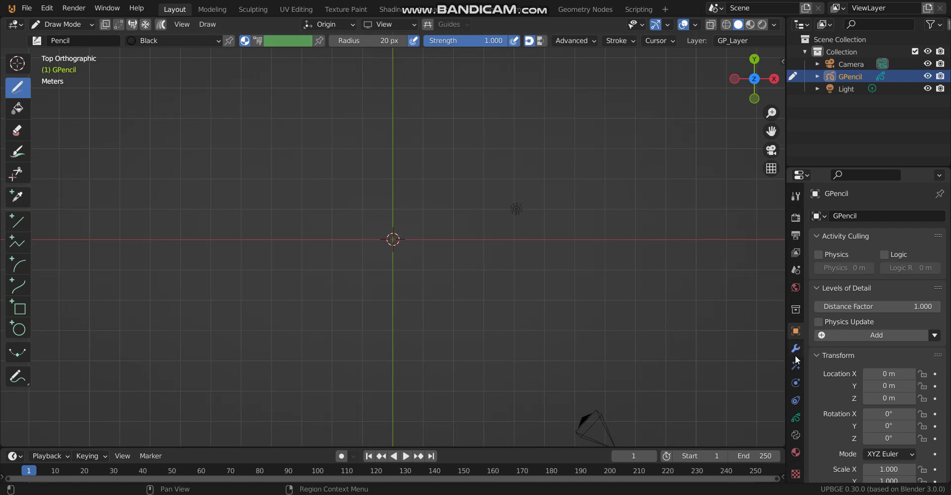
pyautogui.click(795, 418)
pyautogui.click(795, 452)
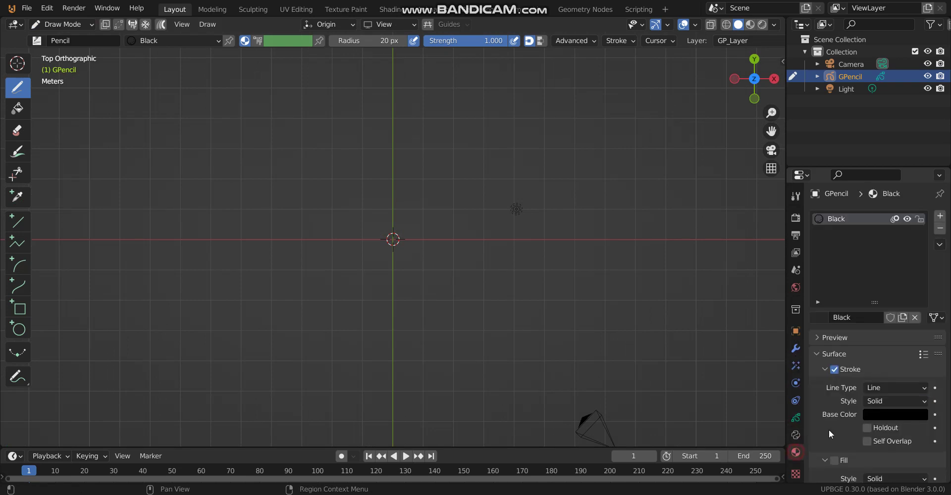
pyautogui.click(916, 416)
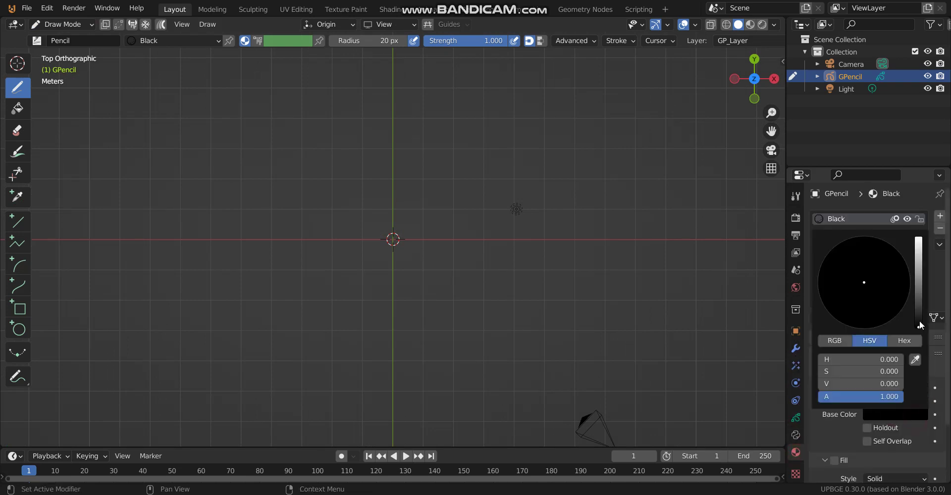
pyautogui.moveTo(919, 268); pyautogui.dragTo(918, 238)
pyautogui.moveTo(863, 314); pyautogui.dragTo(862, 329)
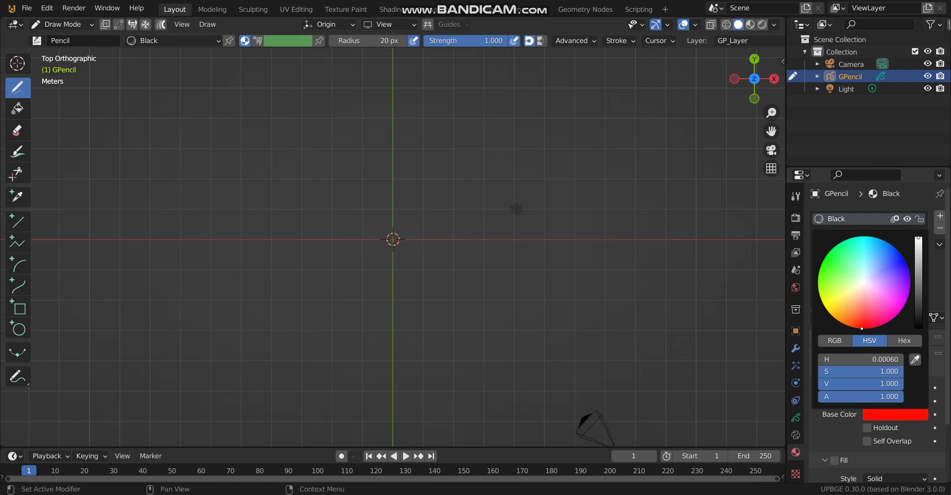
# Draw six red strokes fanning upward around the origin, starting with a 30 px radius and increasing it to 82 px.
pyautogui.scroll(5, 516, 209)
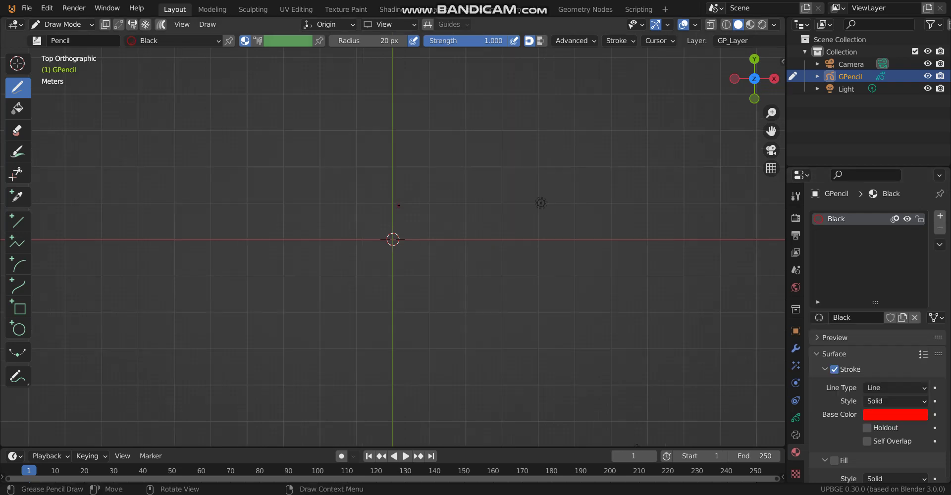
pyautogui.moveTo(367, 41); pyautogui.dragTo(375, 41)
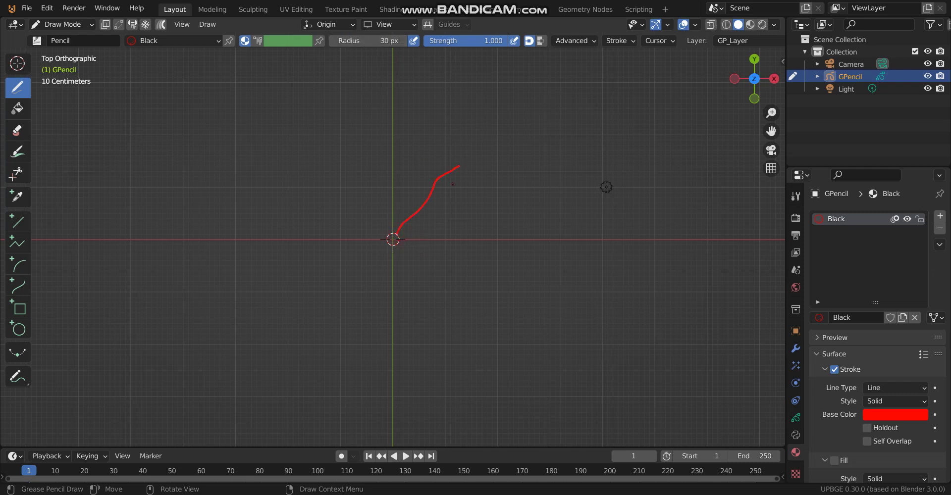
pyautogui.moveTo(367, 40); pyautogui.dragTo(382, 40)
pyautogui.moveTo(387, 219); pyautogui.dragTo(360, 159)
pyautogui.moveTo(356, 212); pyautogui.dragTo(387, 237)
pyautogui.moveTo(364, 41); pyautogui.dragTo(375, 41)
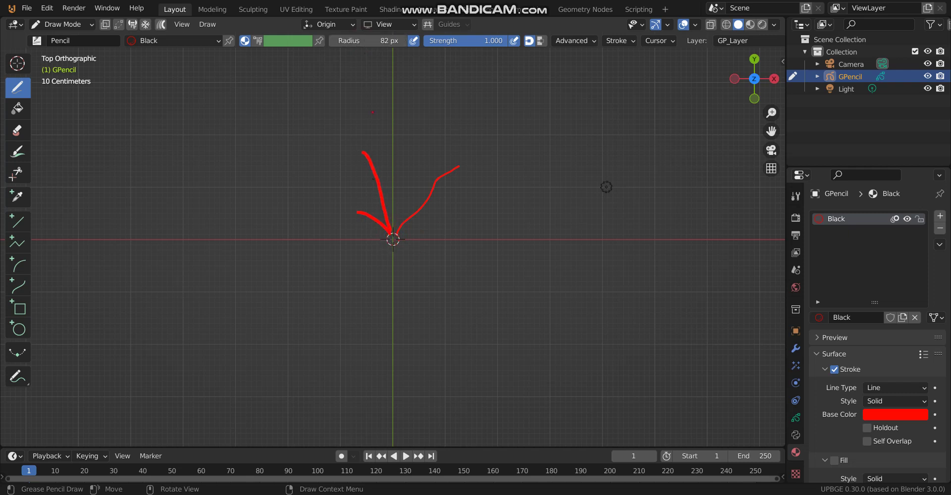
pyautogui.moveTo(393, 230); pyautogui.dragTo(439, 103)
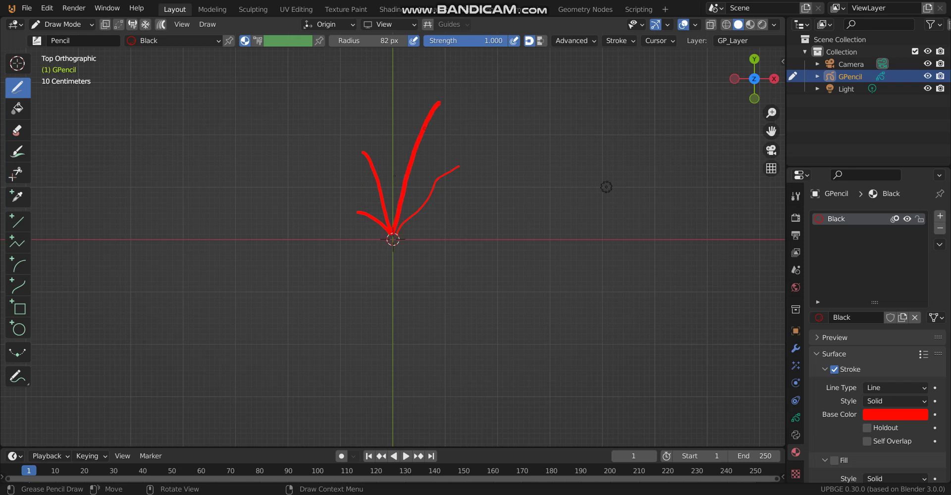
pyautogui.moveTo(393, 212); pyautogui.dragTo(380, 125)
pyautogui.moveTo(390, 231); pyautogui.dragTo(352, 179)
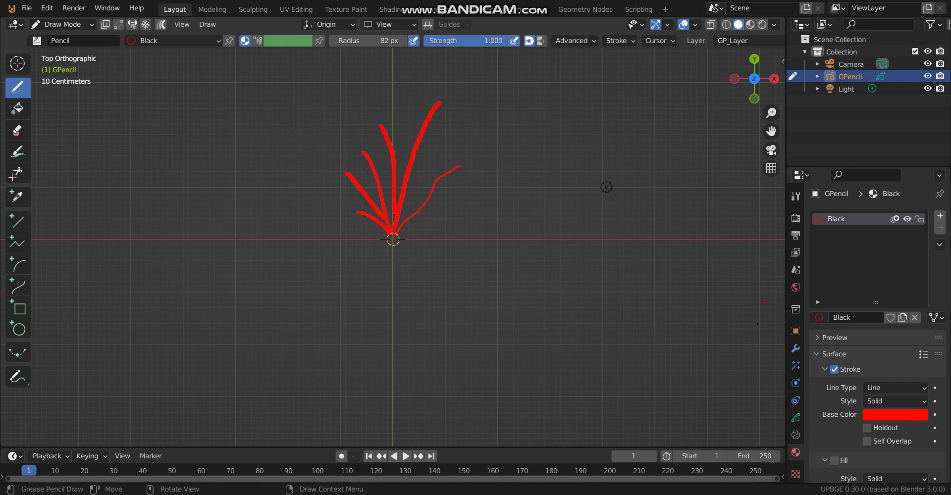
# Add a Noise modifier to the strokes with Strength 0.14, Thickness 1.00, UV 0.07 and Noise Scale 0.201.
pyautogui.click(796, 349)
pyautogui.click(851, 217)
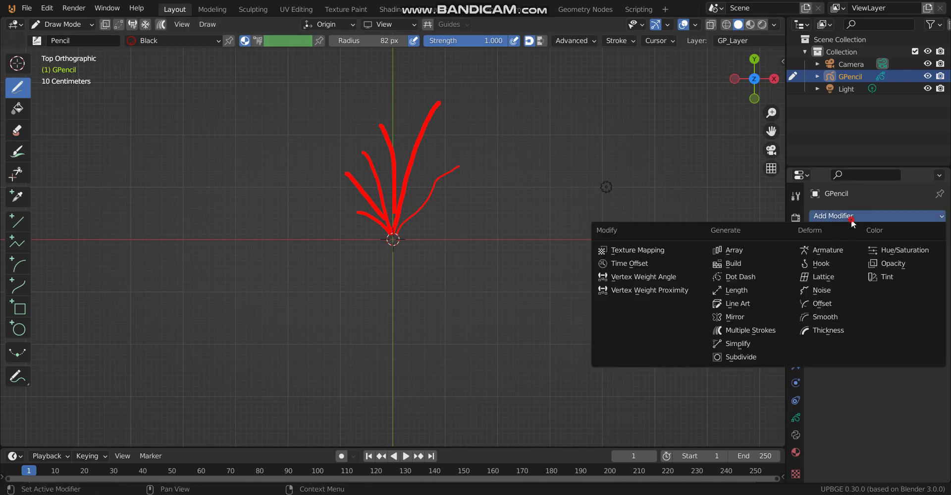
pyautogui.click(823, 290)
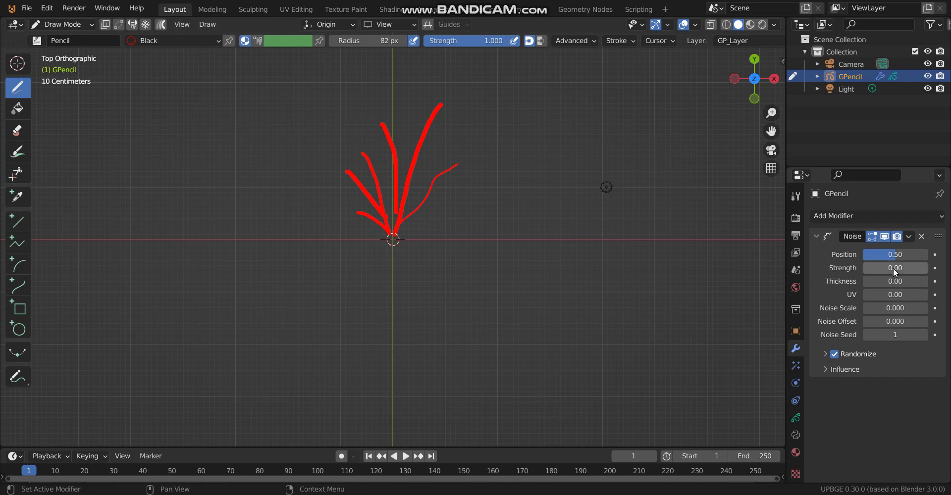
pyautogui.moveTo(893, 268); pyautogui.dragTo(906, 268)
pyautogui.moveTo(880, 280)
pyautogui.mouseDown()
pyautogui.moveTo(906, 281)
pyautogui.moveTo(896, 297)
pyautogui.mouseUp()
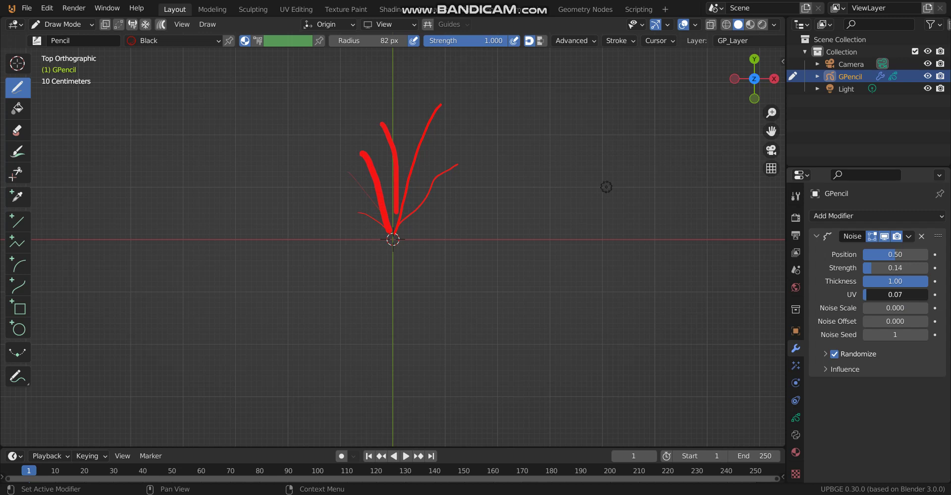
pyautogui.moveTo(896, 297); pyautogui.dragTo(896, 298)
pyautogui.moveTo(895, 308)
pyautogui.mouseDown()
pyautogui.moveTo(921, 308)
pyautogui.moveTo(885, 308)
pyautogui.moveTo(894, 321)
pyautogui.moveTo(922, 321)
pyautogui.moveTo(891, 321)
pyautogui.moveTo(927, 321)
pyautogui.moveTo(868, 321)
pyautogui.moveTo(921, 335)
pyautogui.moveTo(894, 334)
pyautogui.mouseUp()
# Add a Dot Dash modifier to the strokes with its segment's Dash at 27 and Gap at 19.
pyautogui.click(834, 216)
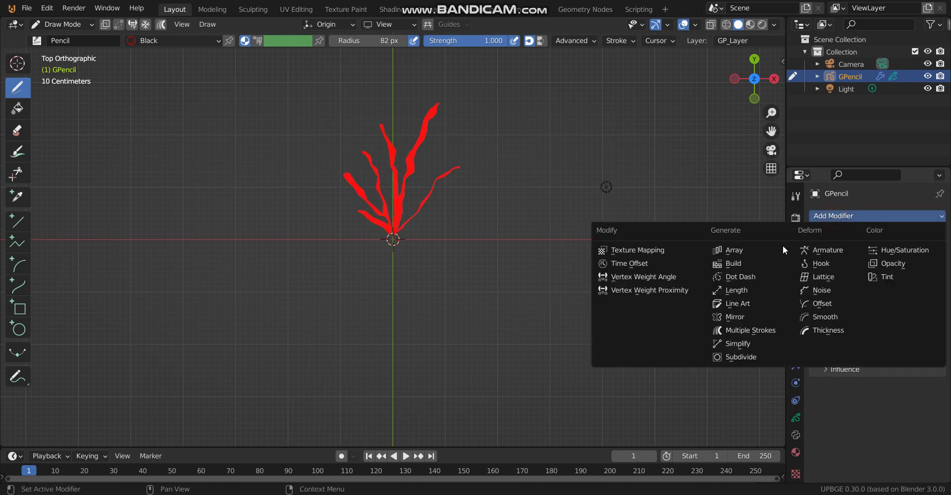
pyautogui.click(749, 277)
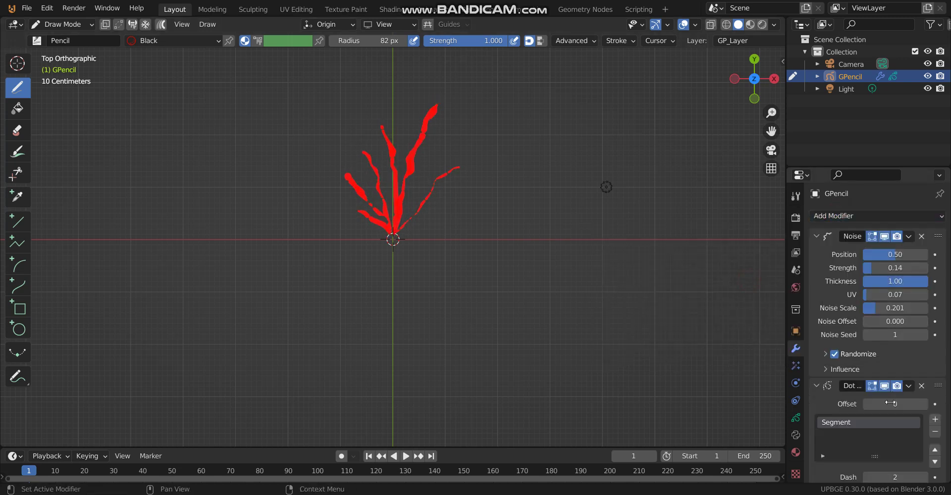
pyautogui.scroll(-4, 899, 462)
pyautogui.moveTo(895, 399); pyautogui.dragTo(897, 399)
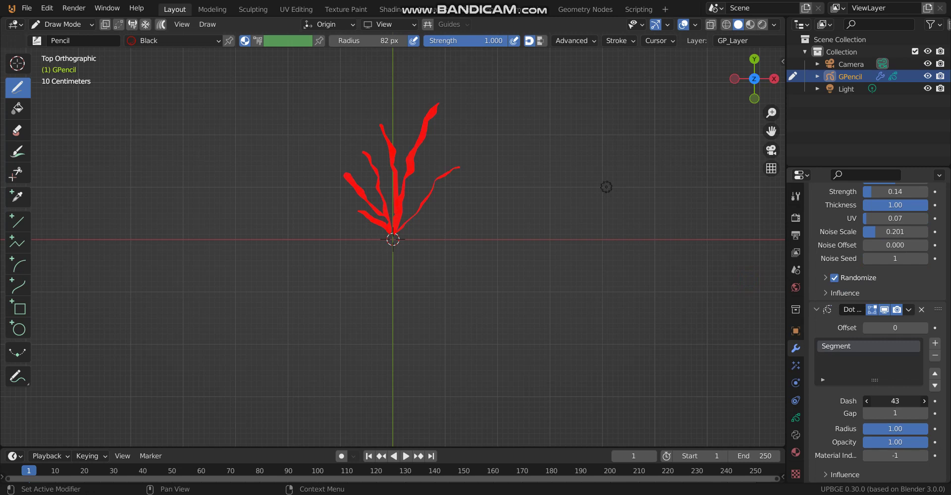
pyautogui.moveTo(895, 401)
pyautogui.mouseDown()
pyautogui.moveTo(898, 414)
pyautogui.moveTo(914, 414)
pyautogui.moveTo(896, 413)
pyautogui.mouseUp()
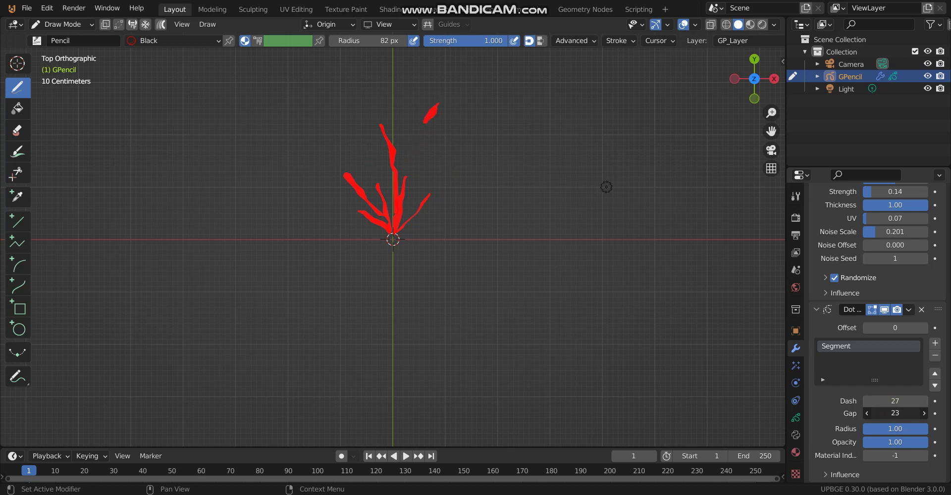
pyautogui.moveTo(896, 414); pyautogui.dragTo(895, 413)
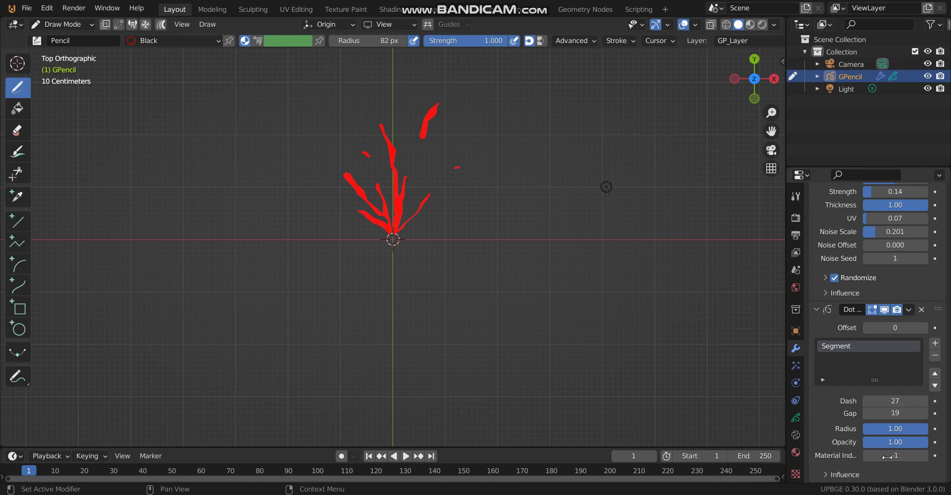
# Add a Length modifier to the strokes in Relative mode with Start 0.10 and End -1.31.
pyautogui.scroll(5, 837, 252)
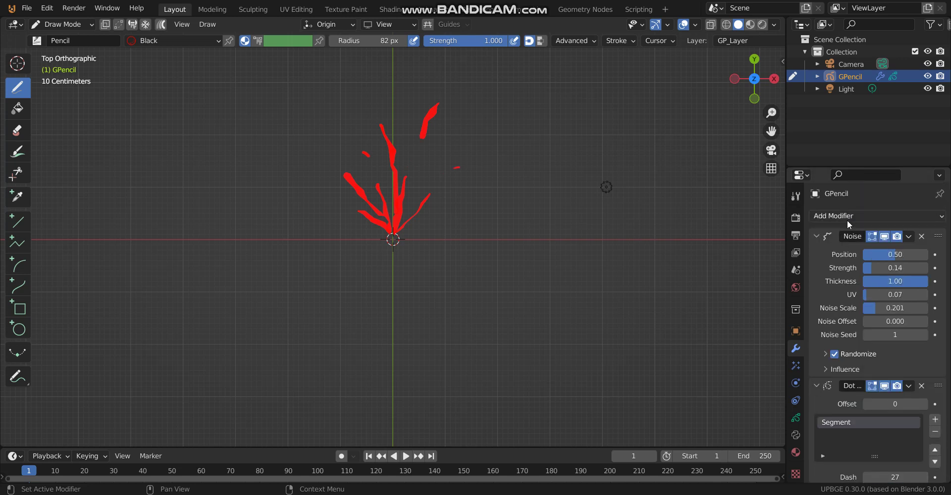
pyautogui.click(847, 220)
pyautogui.click(744, 290)
pyautogui.scroll(-5, 861, 324)
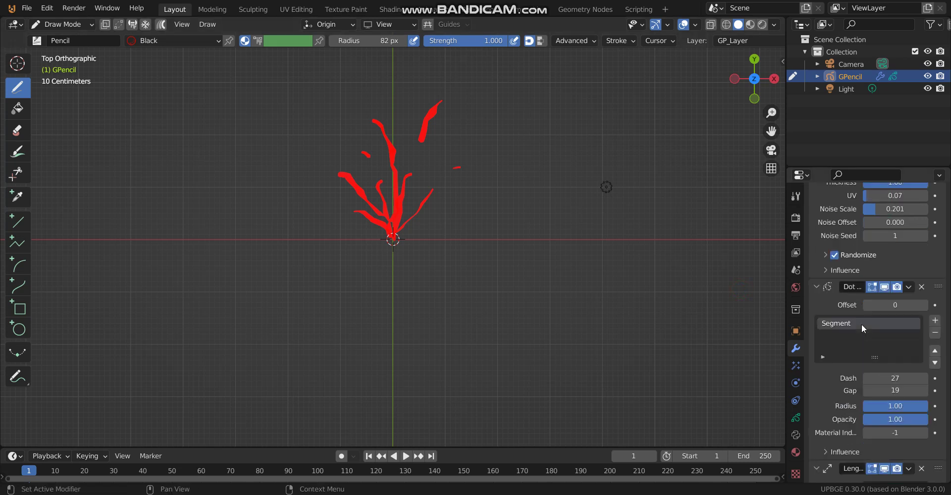
pyautogui.scroll(-5, 861, 324)
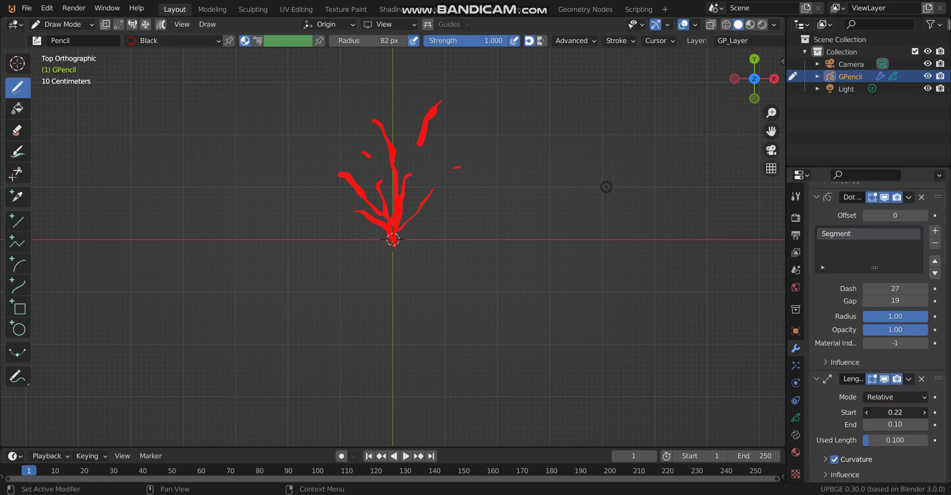
pyautogui.moveTo(895, 412)
pyautogui.mouseDown()
pyautogui.moveTo(856, 413)
pyautogui.moveTo(895, 412)
pyautogui.moveTo(907, 426)
pyautogui.moveTo(879, 425)
pyautogui.mouseUp()
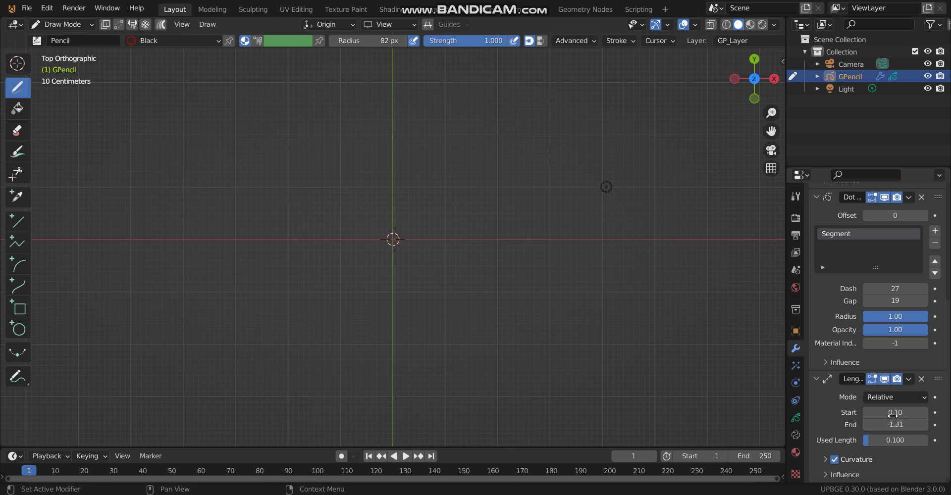
# Enlarge the timeline and keyframe the Length modifier's Start at 0.10 and End at -1.31 on frame 1.
pyautogui.moveTo(518, 448); pyautogui.dragTo(347, 356)
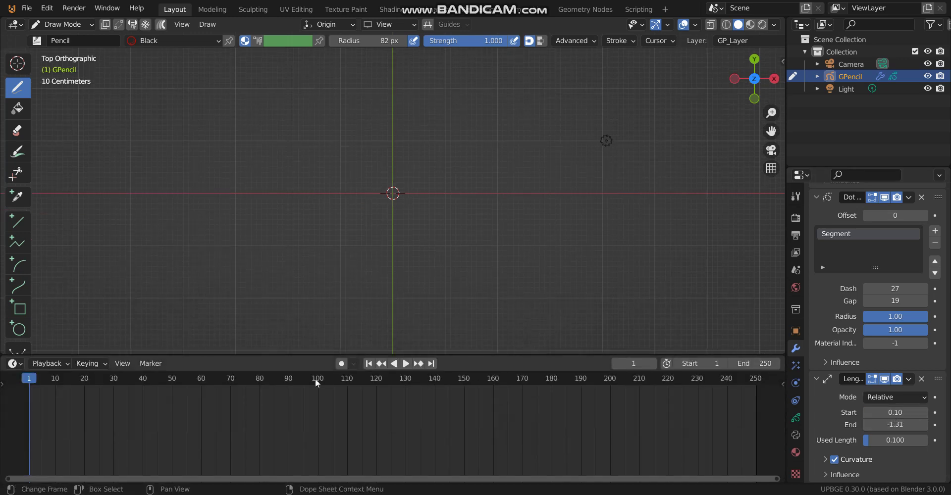
pyautogui.rightClick(899, 413)
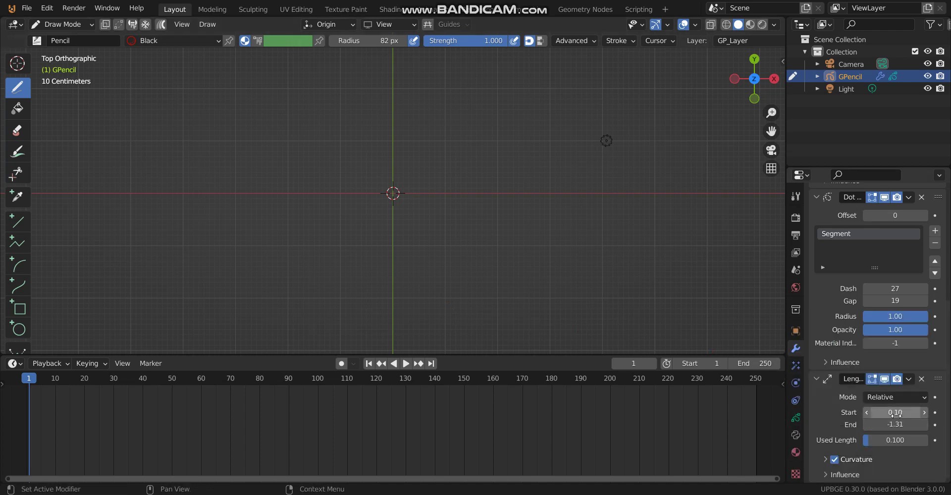
pyautogui.rightClick(895, 415)
pyautogui.click(837, 336)
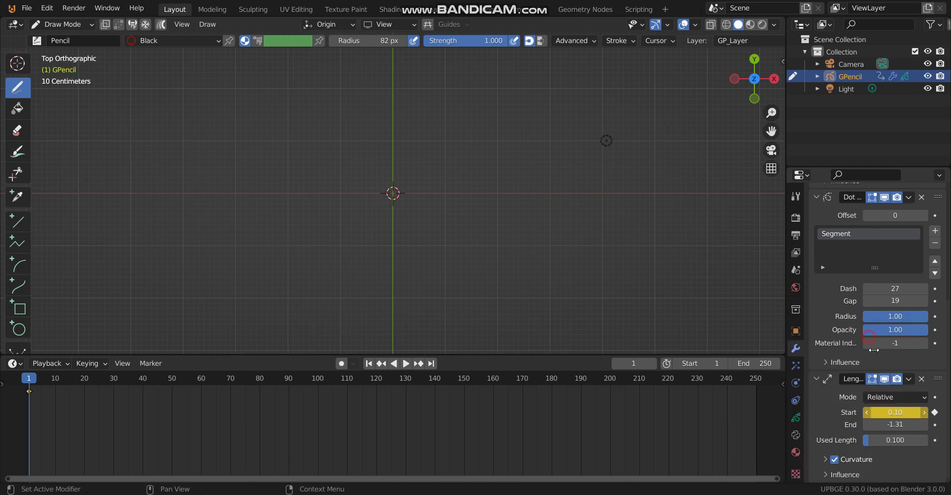
pyautogui.rightClick(892, 424)
pyautogui.click(875, 337)
# Set the Length modifier's End to -0.05 at frame 10 and keyframe it.
pyautogui.press('space')
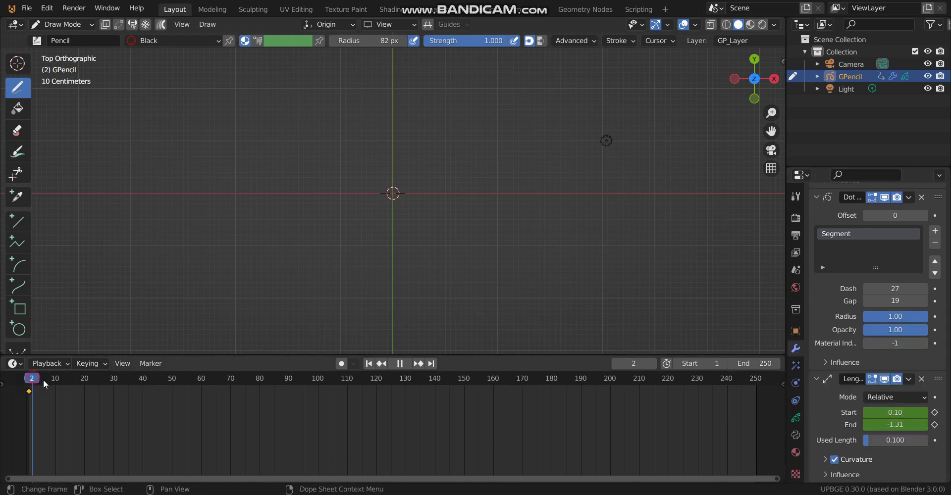
pyautogui.press('space')
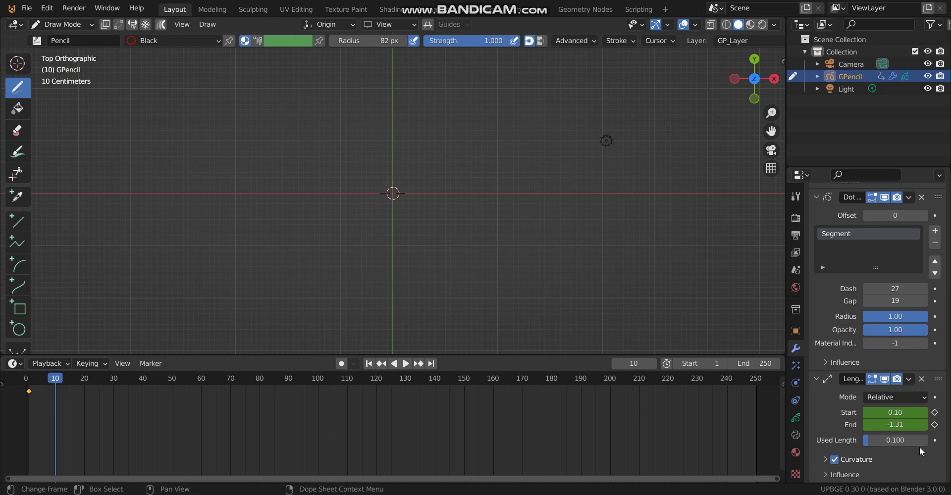
pyautogui.moveTo(895, 425); pyautogui.dragTo(914, 425)
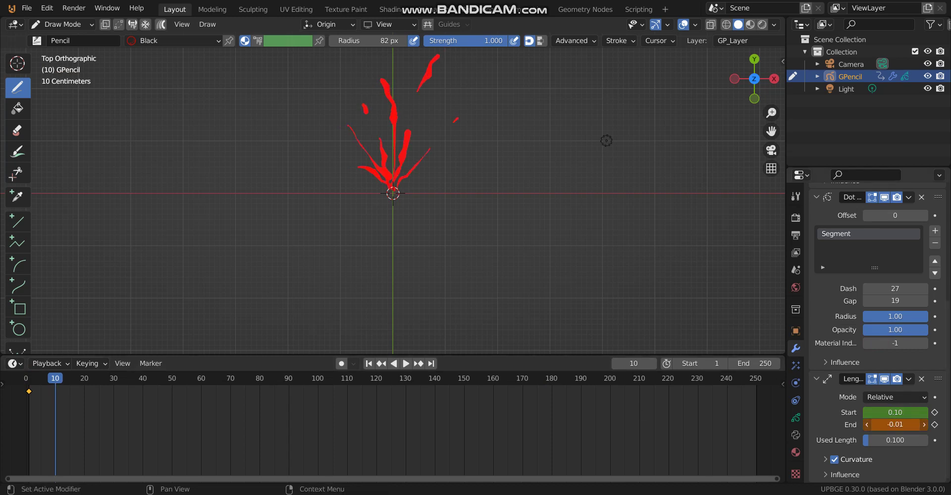
pyautogui.rightClick(891, 425)
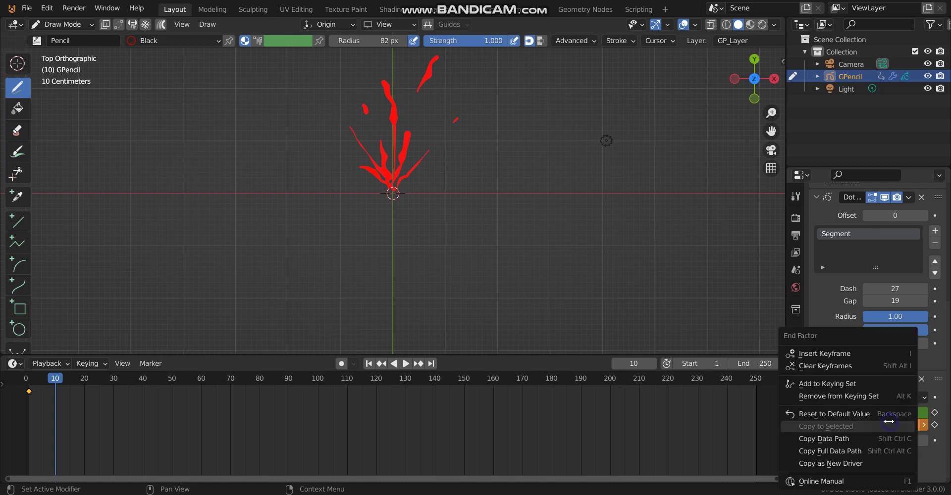
pyautogui.click(875, 359)
# At frame 20, keyframe the Length modifier's End at -0.05 and its Start at -1.06.
pyautogui.moveTo(54, 384)
pyautogui.mouseDown()
pyautogui.moveTo(34, 394)
pyautogui.moveTo(84, 390)
pyautogui.mouseUp()
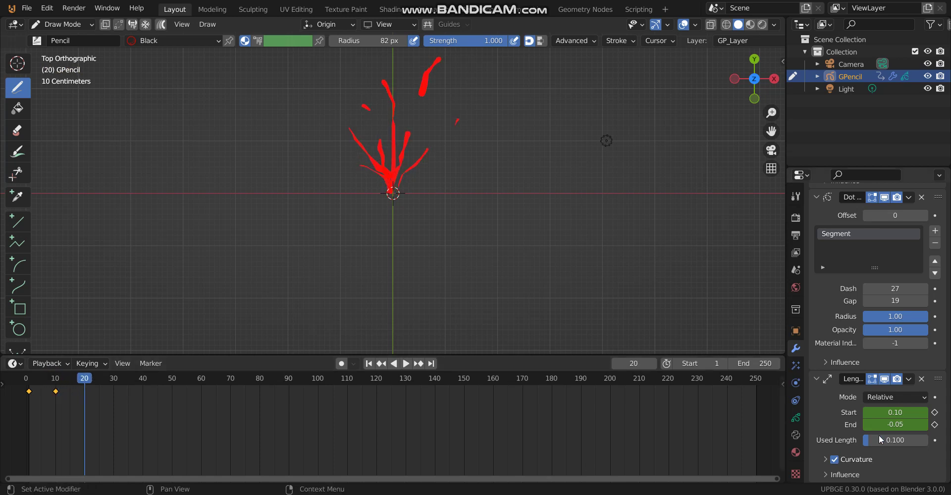
pyautogui.rightClick(895, 425)
pyautogui.click(887, 354)
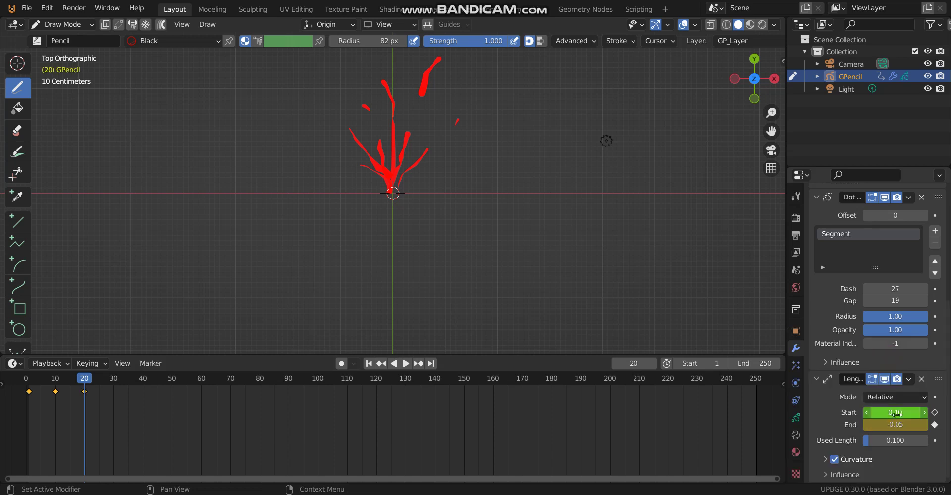
pyautogui.moveTo(899, 412)
pyautogui.mouseDown()
pyautogui.moveTo(912, 412)
pyautogui.moveTo(825, 412)
pyautogui.mouseUp()
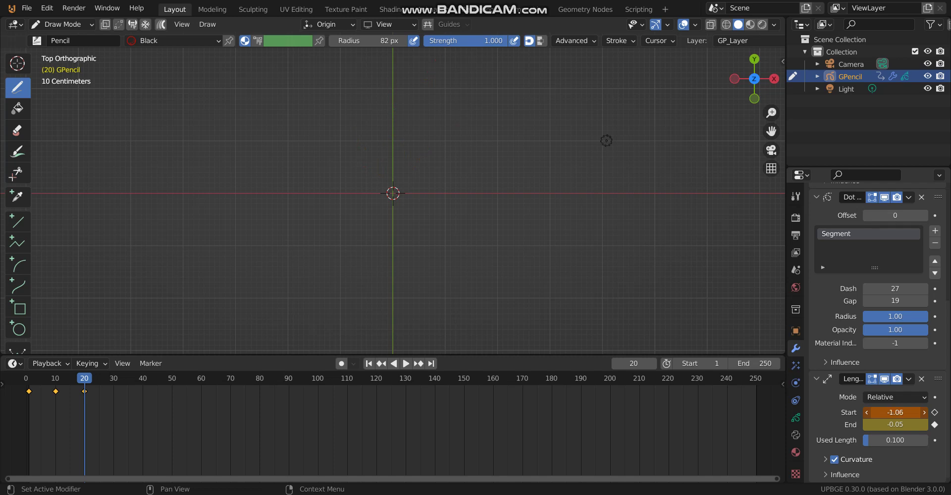
pyautogui.rightClick(871, 412)
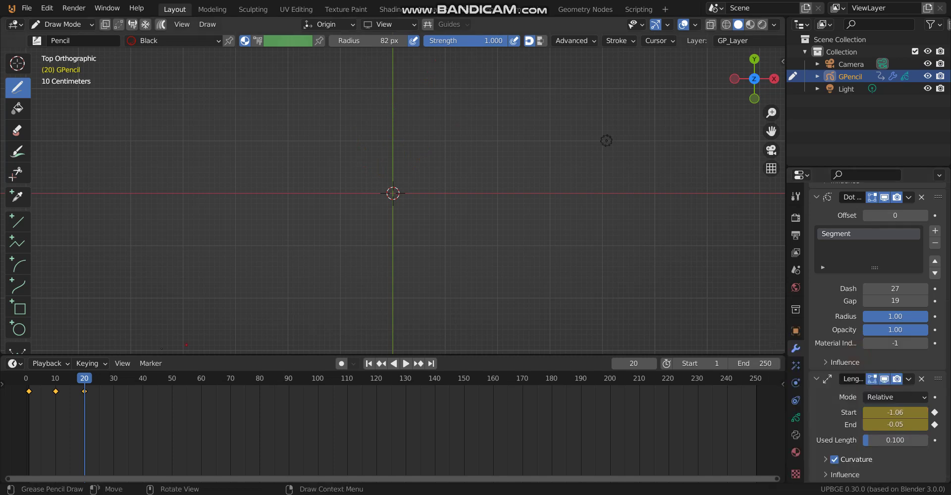
# Preview the keyframed splash and limit the playback range to frames 0 to 20.
pyautogui.hotkey('shift', 'ctrl', 'space')
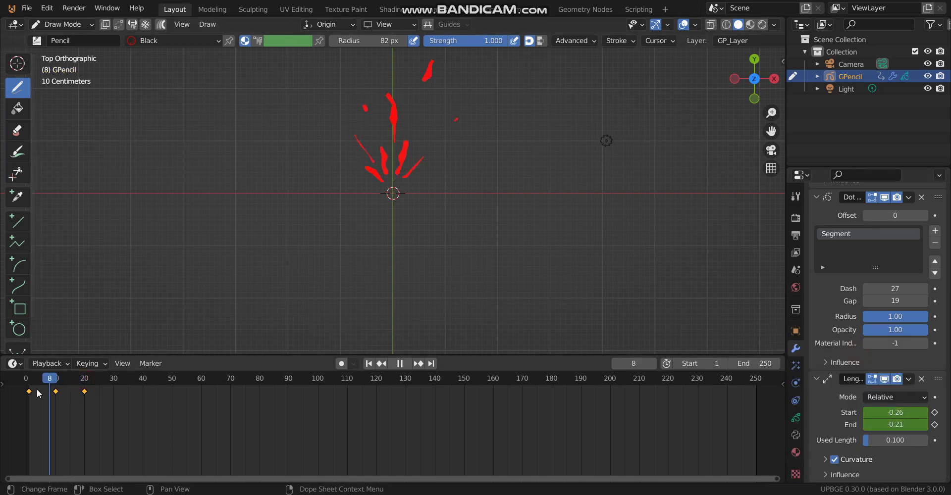
pyautogui.moveTo(8, 394); pyautogui.dragTo(74, 394)
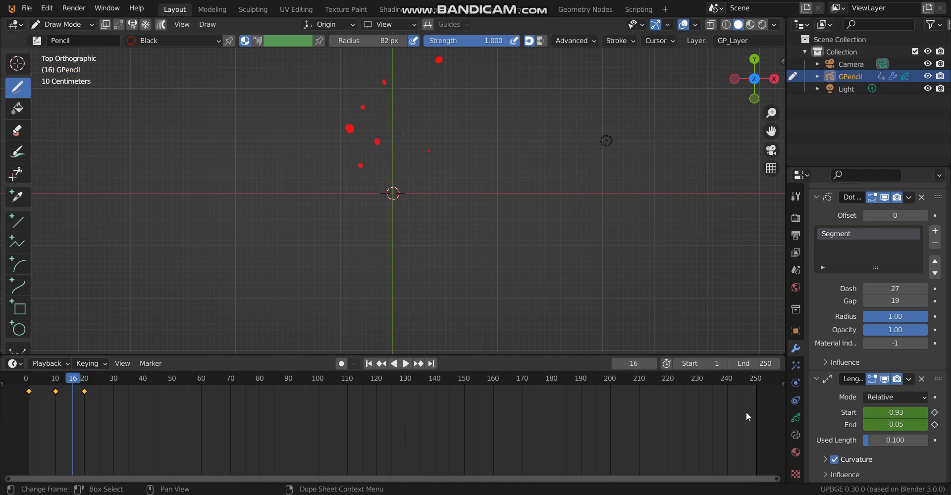
pyautogui.moveTo(765, 369); pyautogui.dragTo(721, 369)
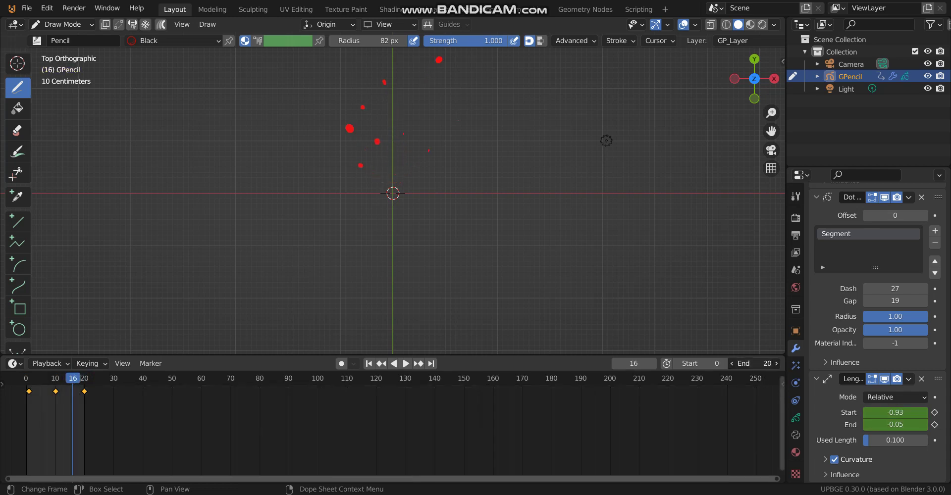
# Play and scrub the splash animation over the shortened range, stopping at frame 10.
pyautogui.press('space')
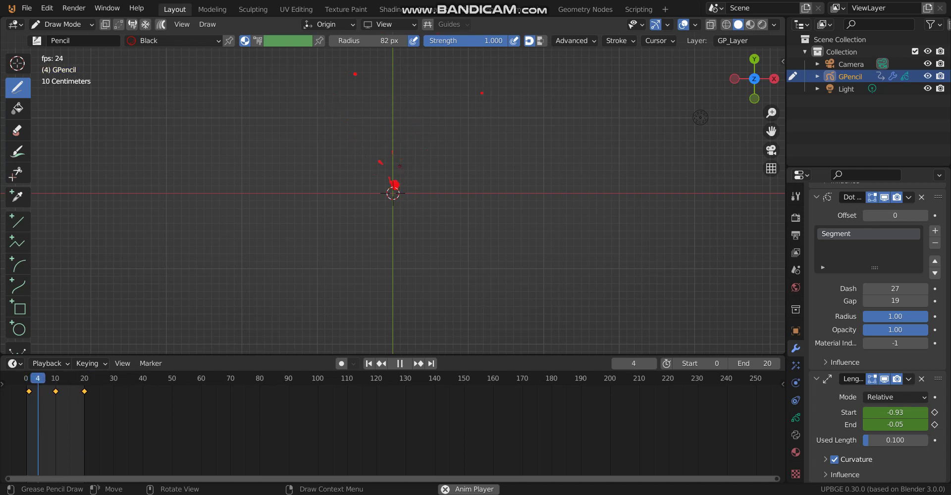
pyautogui.press('space')
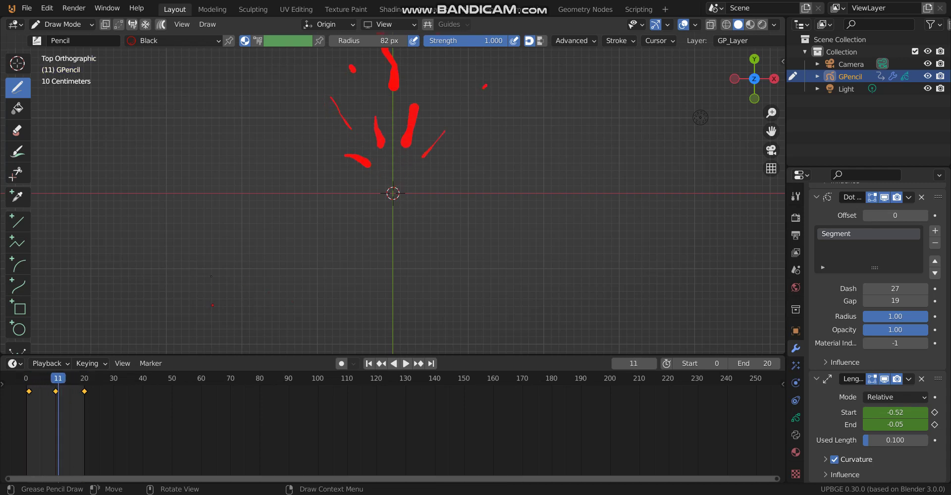
pyautogui.press('space')
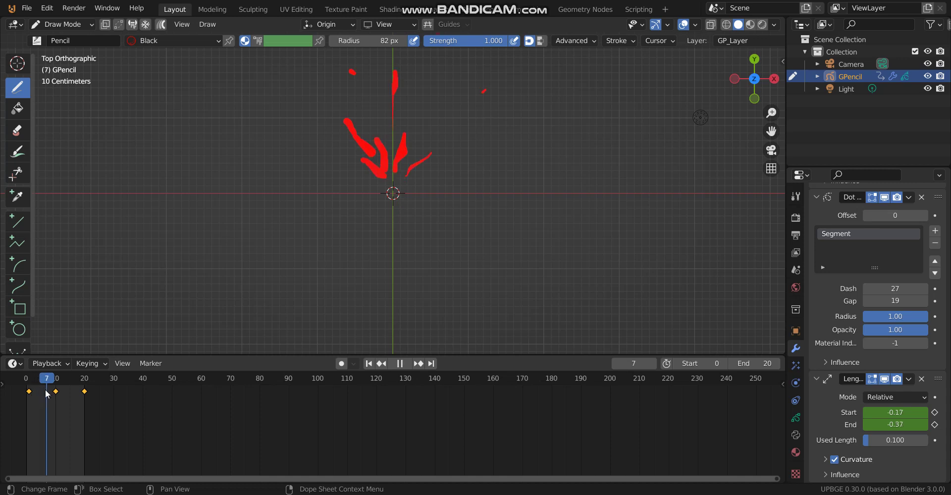
pyautogui.press('space')
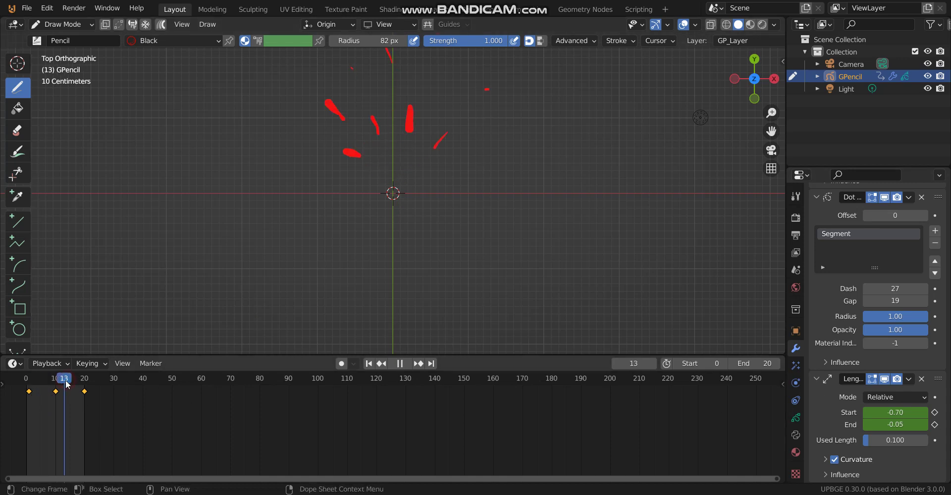
pyautogui.moveTo(58, 384); pyautogui.dragTo(57, 386)
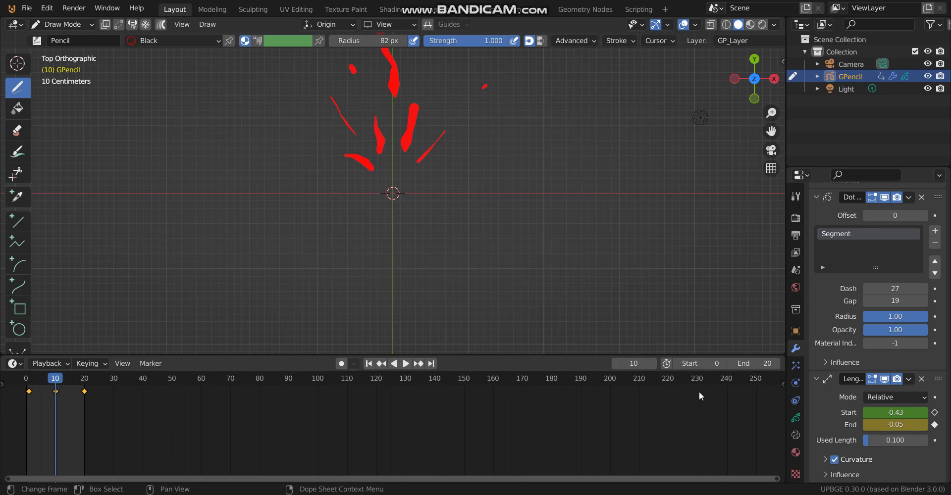
# Add a second stroke material with a dark red base color and draw more strokes around the origin with a 65 px radius.
pyautogui.click(796, 458)
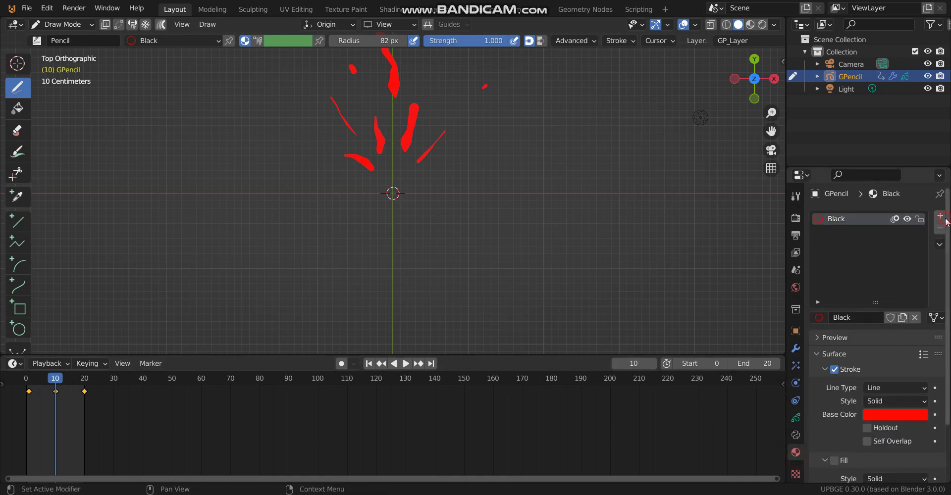
pyautogui.click(940, 217)
pyautogui.click(865, 317)
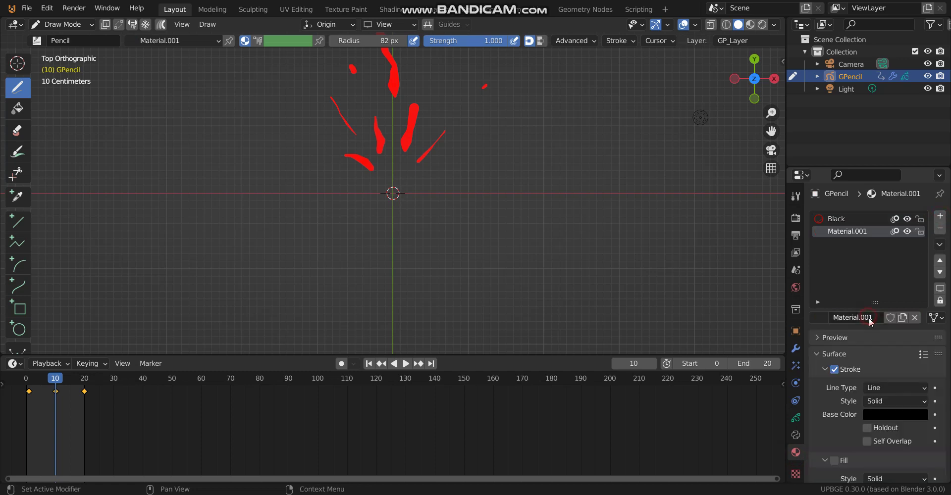
pyautogui.click(902, 414)
pyautogui.click(919, 310)
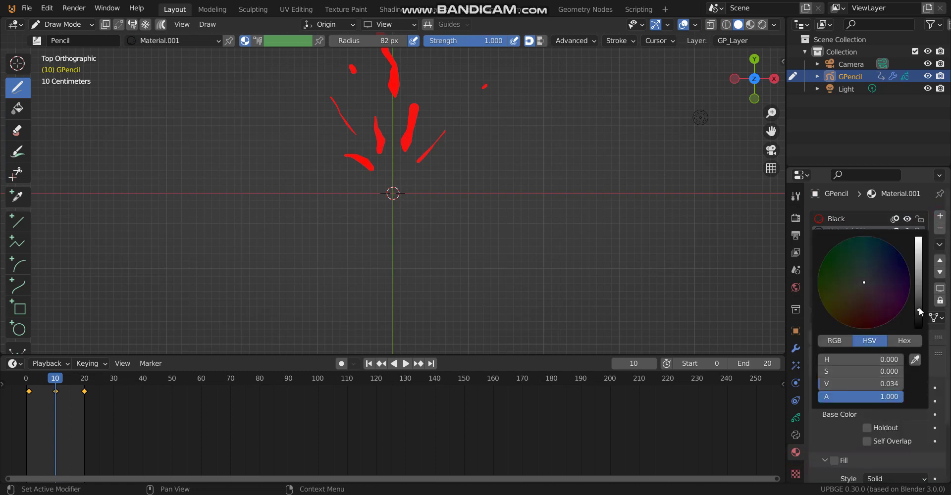
pyautogui.moveTo(875, 309)
pyautogui.mouseDown()
pyautogui.moveTo(868, 315)
pyautogui.moveTo(918, 297)
pyautogui.moveTo(918, 286)
pyautogui.mouseUp()
pyautogui.click(865, 318)
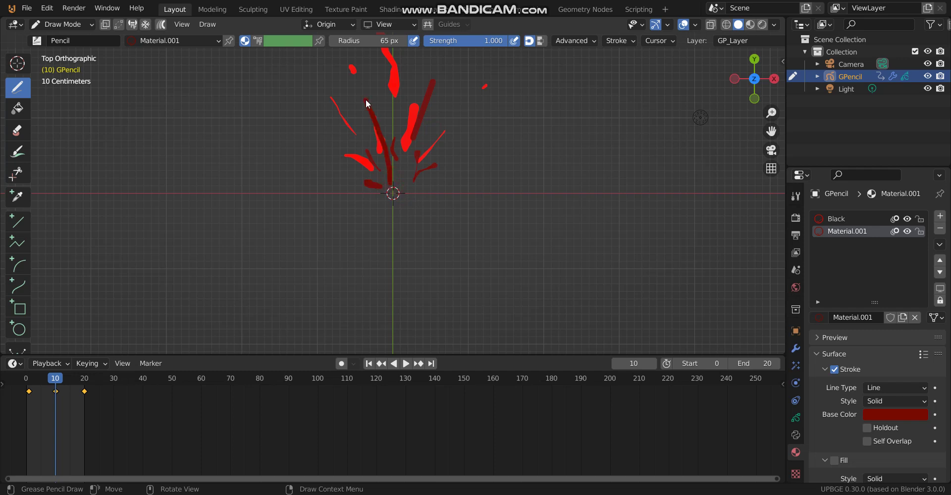
# Play the two-tone splash animation and examine it from above and in an angled perspective view.
pyautogui.scroll(-3, 402, 107)
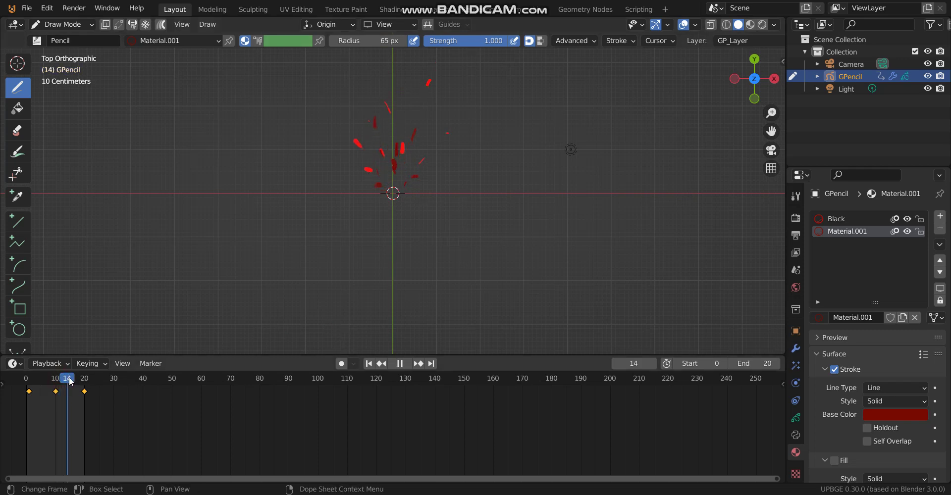
pyautogui.moveTo(90, 382)
pyautogui.mouseDown()
pyautogui.moveTo(24, 387)
pyautogui.moveTo(68, 389)
pyautogui.mouseUp()
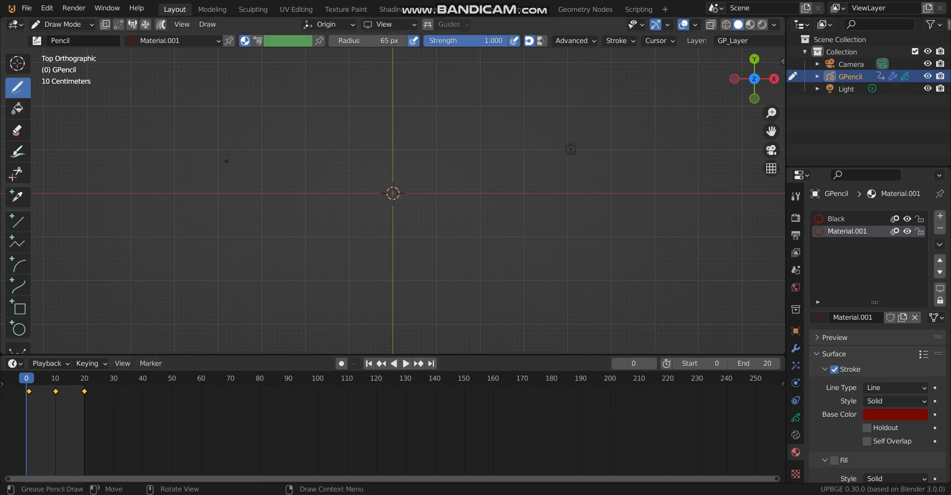
pyautogui.press('space')
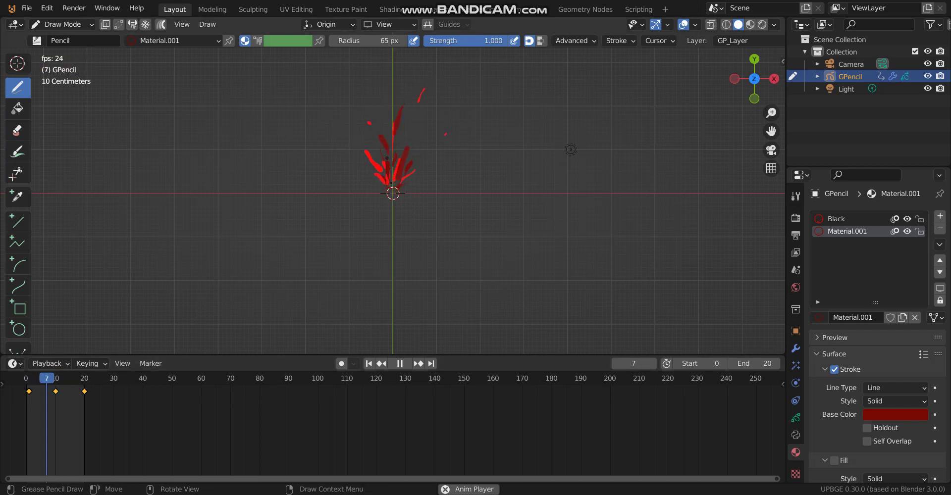
pyautogui.moveTo(383, 201)
pyautogui.mouseDown(button='middle')
pyautogui.moveTo(318, 185)
pyautogui.moveTo(370, 257)
pyautogui.moveTo(506, 281)
pyautogui.moveTo(429, 201)
pyautogui.moveTo(447, 202)
pyautogui.moveTo(333, 240)
pyautogui.mouseUp(button='middle')
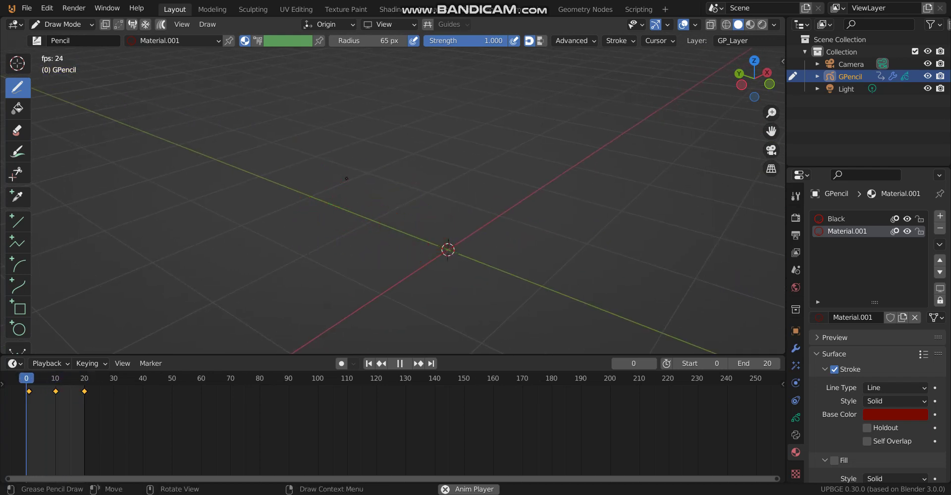
pyautogui.press('space')
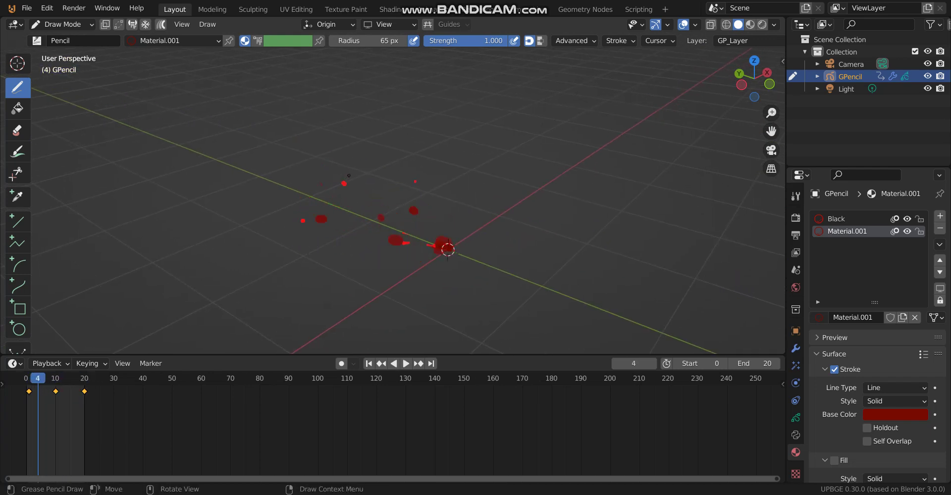
# Switch the Grease Pencil object to Edit Mode and go to frame 10.
pyautogui.click(68, 30)
pyautogui.click(57, 51)
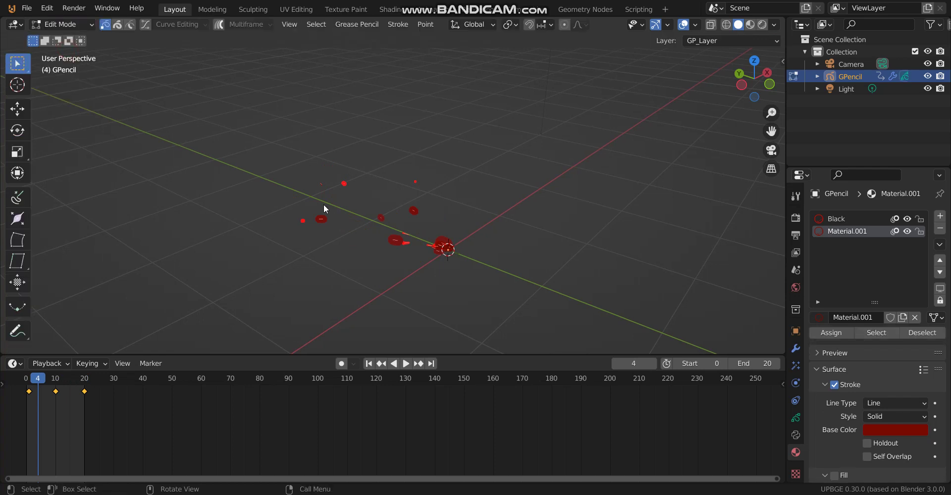
pyautogui.press('space')
pyautogui.click(55, 380)
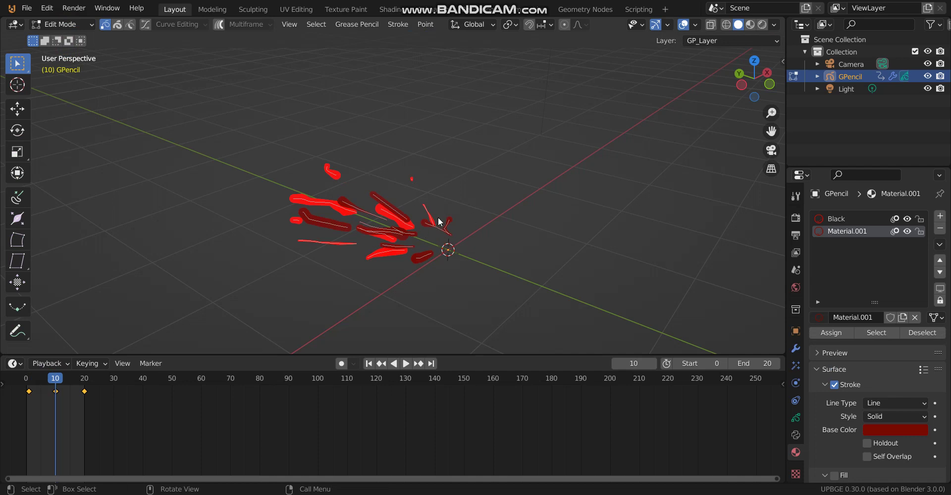
# Duplicate the splash strokes and rotate the copy about 68° around the global Y axis.
pyautogui.press('g')
pyautogui.rightClick(414, 209)
pyautogui.hotkey('shift', 'd')
pyautogui.click(449, 210)
pyautogui.press('r')
pyautogui.press('x')
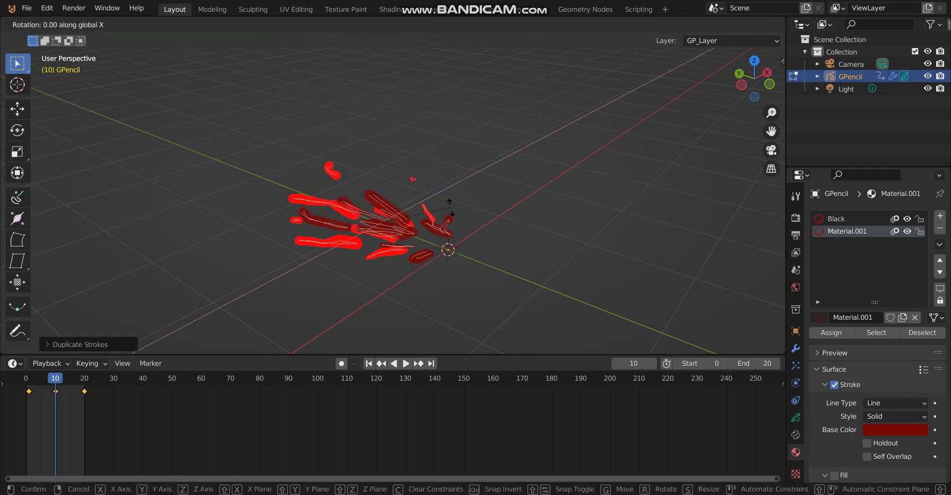
pyautogui.press('y')
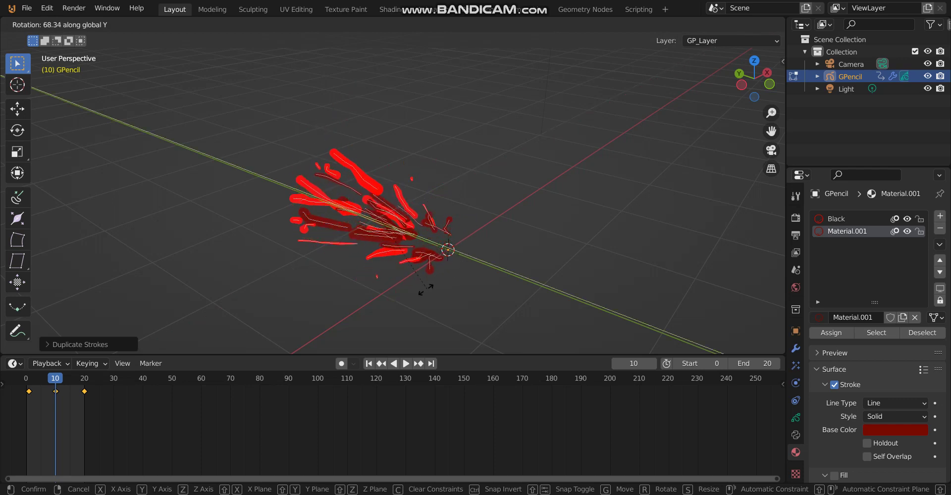
pyautogui.click(419, 293)
# Resize the duplicated strokes and move them along the Y axis toward the origin.
pyautogui.moveTo(418, 293)
pyautogui.mouseDown(button='middle')
pyautogui.moveTo(286, 259)
pyautogui.moveTo(484, 182)
pyautogui.mouseUp(button='middle')
pyautogui.press('s')
pyautogui.click(456, 190)
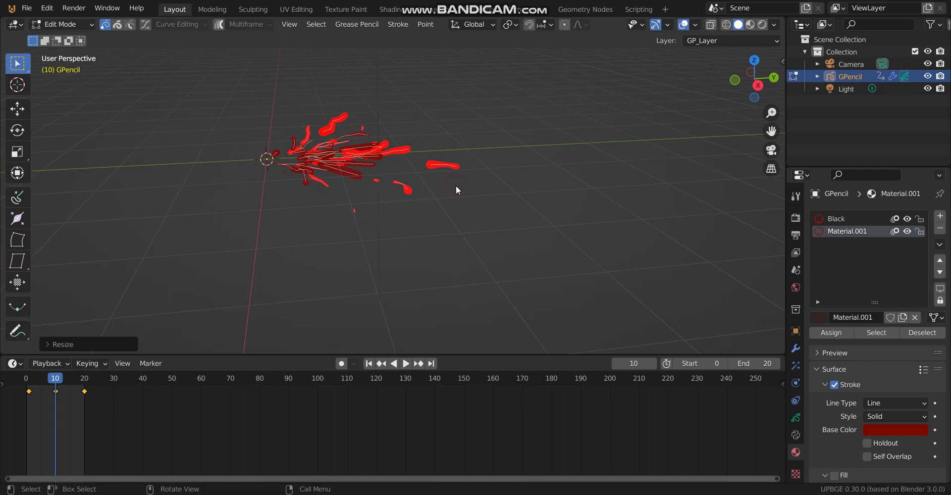
pyautogui.press('g')
pyautogui.press('y')
pyautogui.click(437, 192)
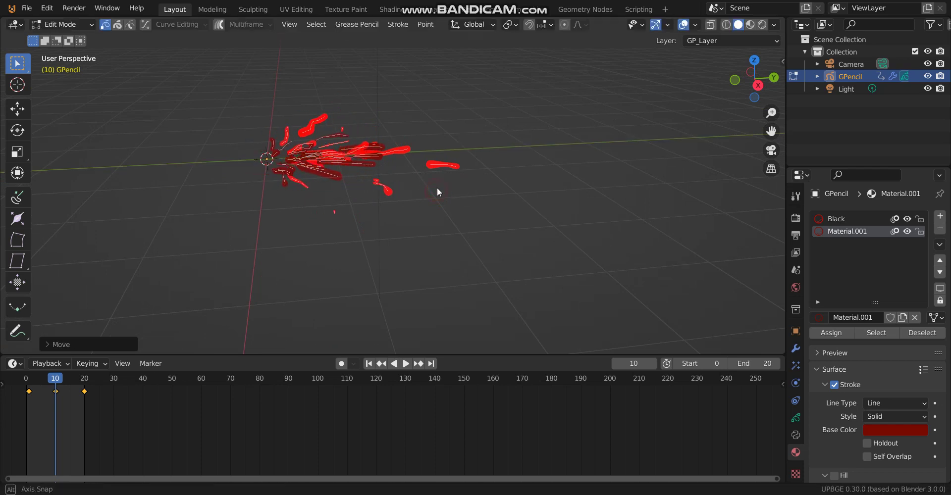
# Return the Grease Pencil object to Object Mode and play the splash animation, viewing it from above.
pyautogui.moveTo(437, 188)
pyautogui.mouseDown(button='middle')
pyautogui.moveTo(296, 177)
pyautogui.moveTo(446, 196)
pyautogui.moveTo(428, 203)
pyautogui.moveTo(427, 226)
pyautogui.moveTo(421, 218)
pyautogui.mouseUp(button='middle')
pyautogui.press('Tab')
pyautogui.click(70, 28)
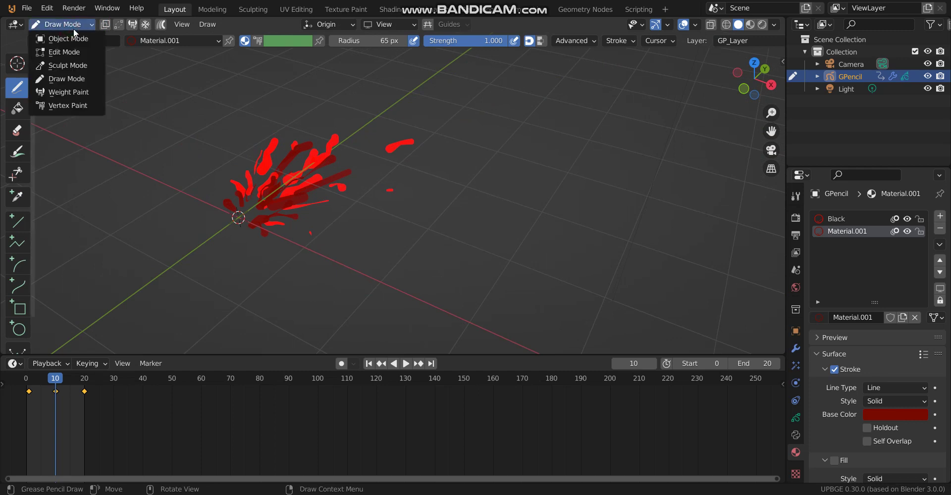
pyautogui.press('space')
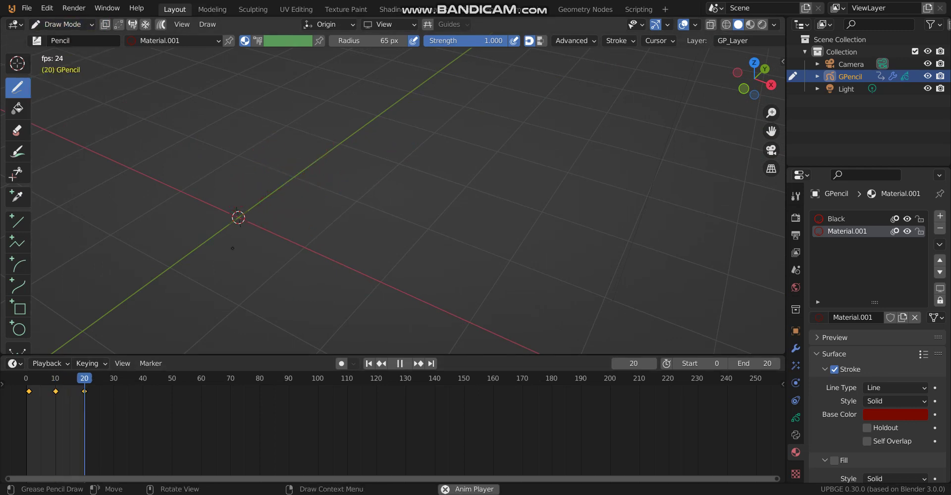
pyautogui.click(63, 24)
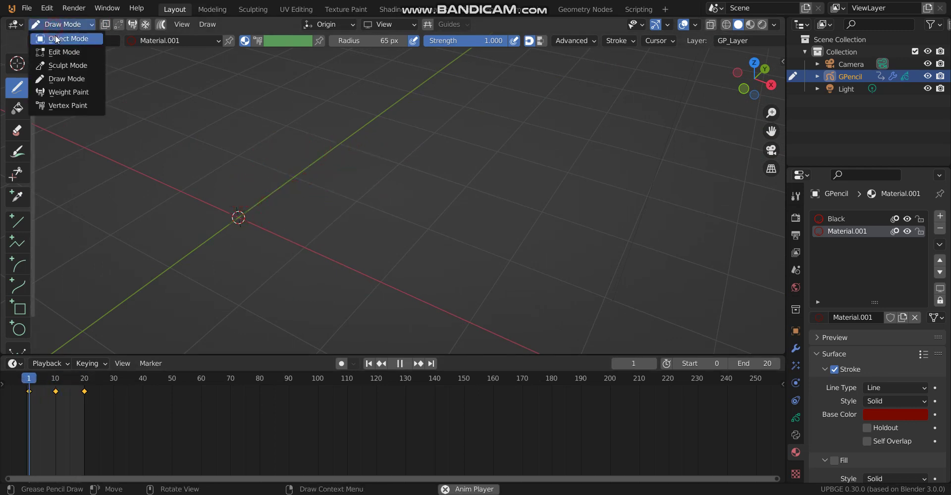
pyautogui.click(64, 36)
pyautogui.moveTo(212, 137); pyautogui.dragTo(406, 224, button='middle')
pyautogui.moveTo(497, 253); pyautogui.dragTo(479, 263, button='middle')
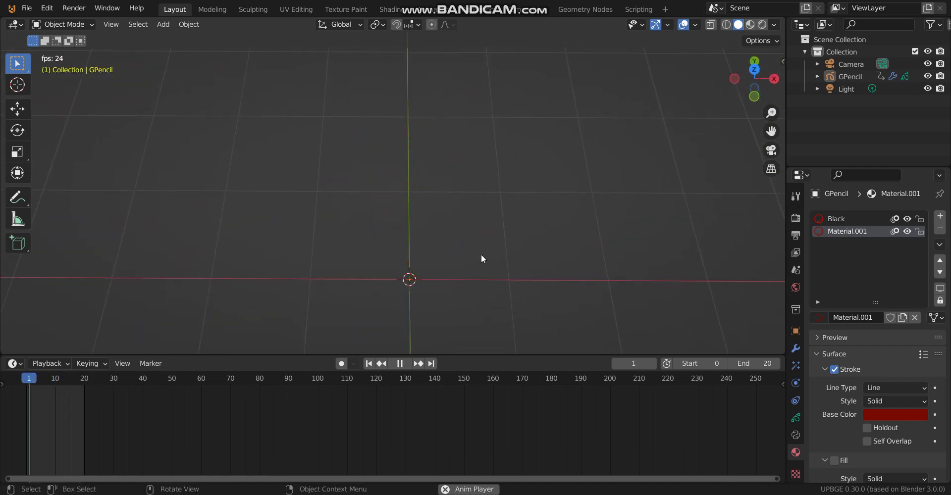
# Stop playback at frame 9, select the splash object and set its Noise modifier's Noise Scale to 0.388.
pyautogui.press('space')
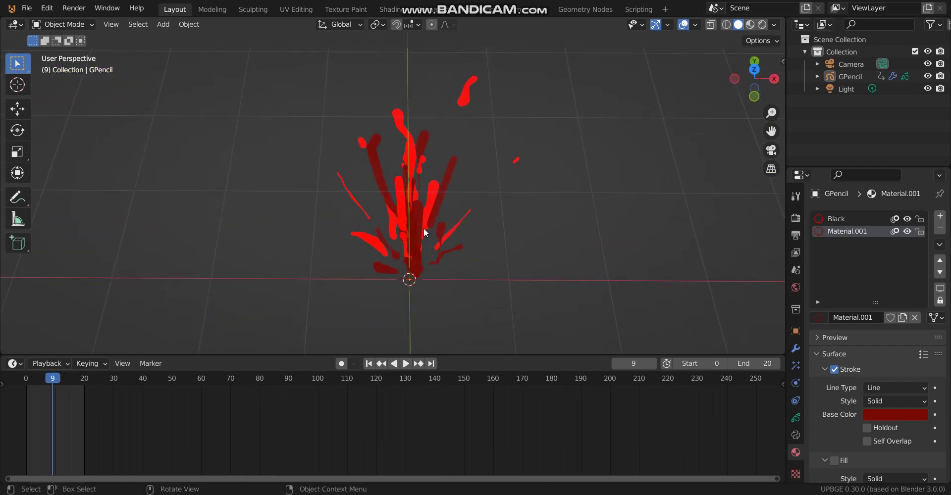
pyautogui.click(396, 205)
pyautogui.moveTo(487, 254); pyautogui.dragTo(446, 234, button='middle')
pyautogui.click(795, 349)
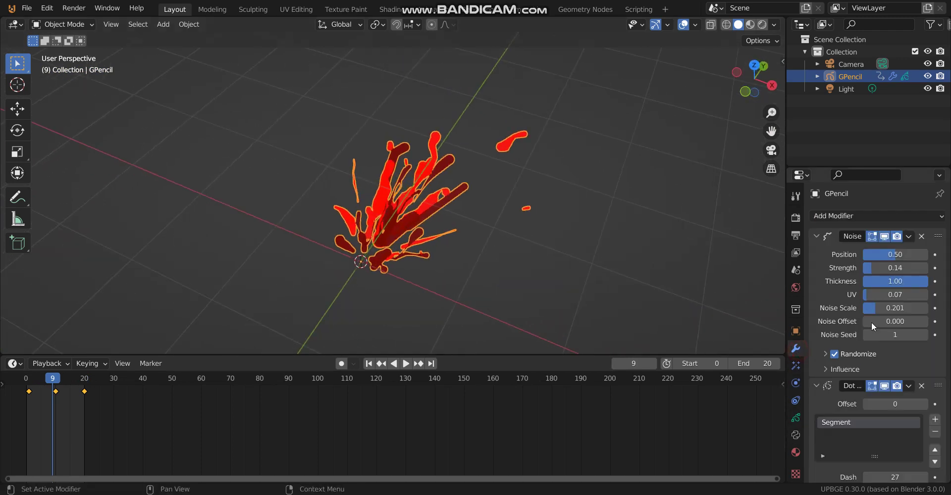
pyautogui.moveTo(890, 253)
pyautogui.mouseDown()
pyautogui.moveTo(906, 254)
pyautogui.moveTo(877, 254)
pyautogui.moveTo(910, 282)
pyautogui.moveTo(862, 268)
pyautogui.mouseUp()
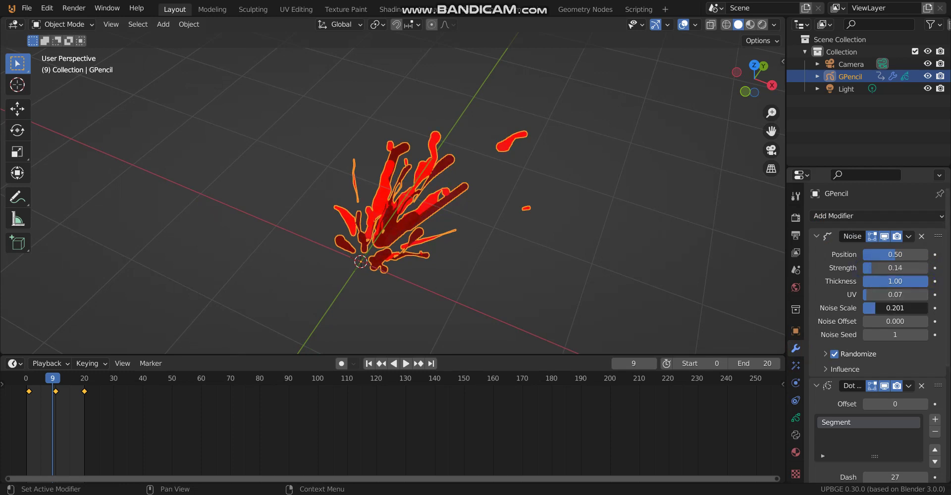
pyautogui.moveTo(875, 308); pyautogui.dragTo(887, 308)
# Deselect the splash and examine its playing animation from a side angle.
pyautogui.moveTo(683, 258)
pyautogui.mouseDown(button='middle')
pyautogui.moveTo(601, 304)
pyautogui.moveTo(581, 263)
pyautogui.mouseUp(button='middle')
pyautogui.press('space')
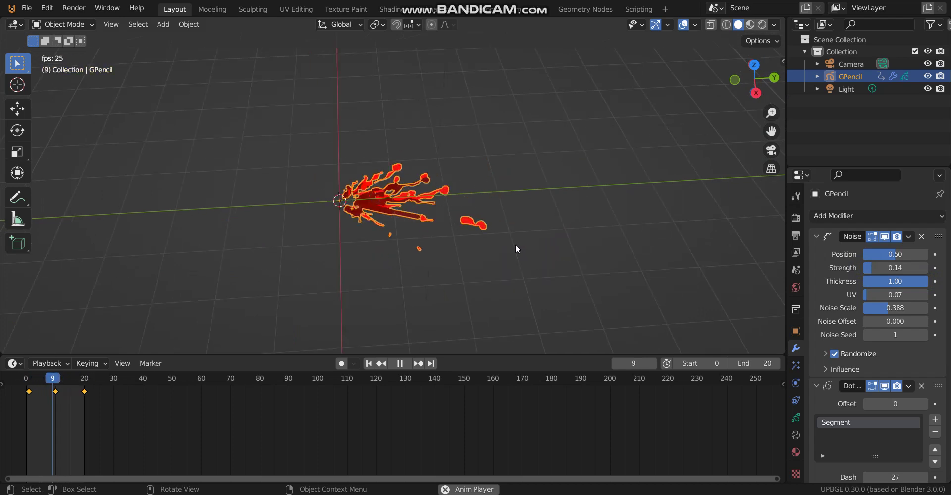
pyautogui.click(515, 245)
pyautogui.moveTo(505, 211); pyautogui.dragTo(455, 189, button='middle')
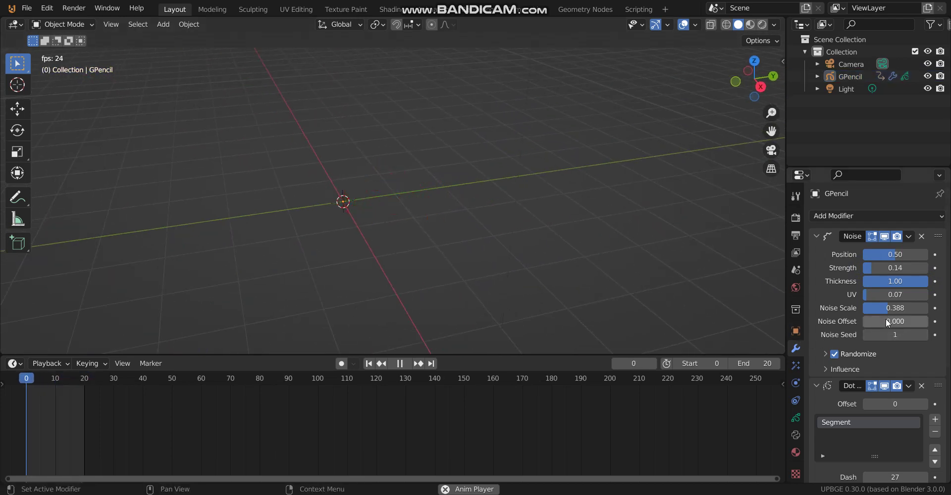
# Set the Noise modifier's Noise Scale to 0.299 and review the playing animation from the opposite side.
pyautogui.moveTo(886, 319)
pyautogui.mouseDown()
pyautogui.moveTo(917, 321)
pyautogui.moveTo(882, 322)
pyautogui.moveTo(874, 307)
pyautogui.moveTo(849, 308)
pyautogui.moveTo(879, 308)
pyautogui.moveTo(848, 300)
pyautogui.moveTo(913, 294)
pyautogui.moveTo(894, 294)
pyautogui.mouseUp()
pyautogui.rightClick(894, 295)
pyautogui.moveTo(900, 254); pyautogui.dragTo(877, 254)
pyautogui.rightClick(877, 255)
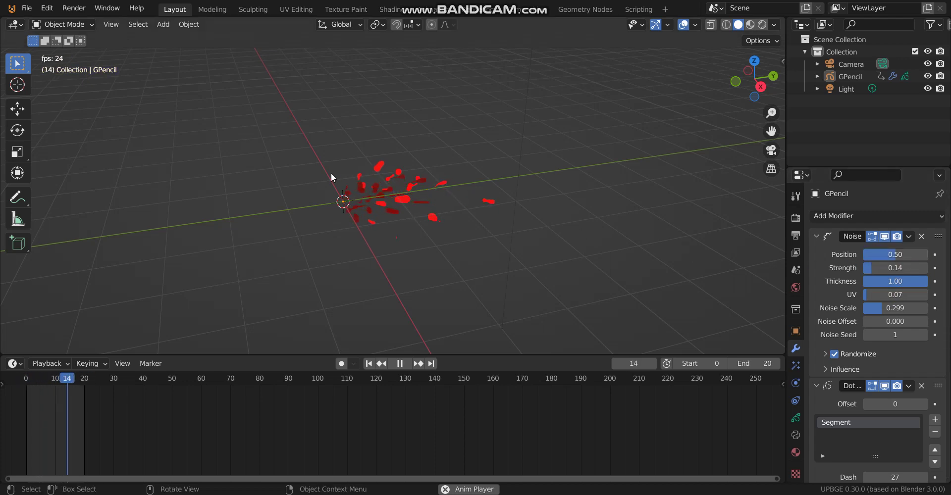
pyautogui.moveTo(331, 173); pyautogui.dragTo(475, 216, button='middle')
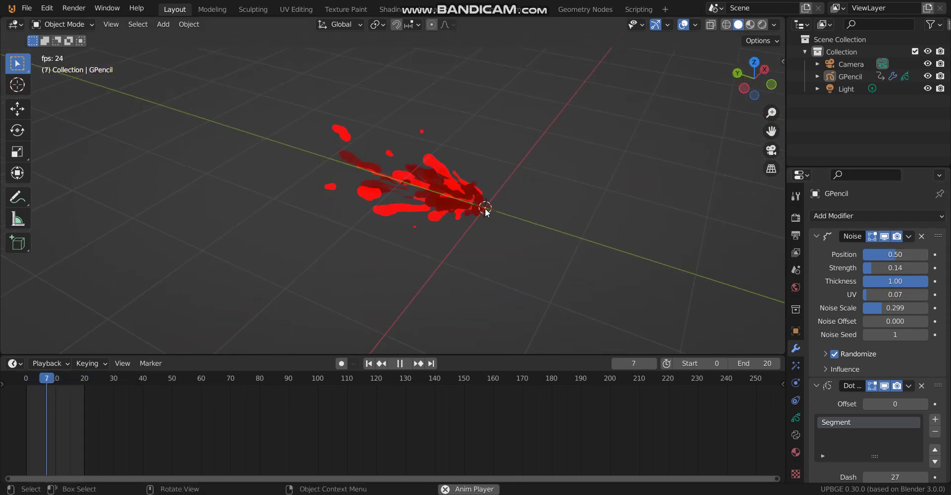
# Stop at frame 11, select the splash and split the viewport to add a Logic Bricks editor beneath it.
pyautogui.press('space')
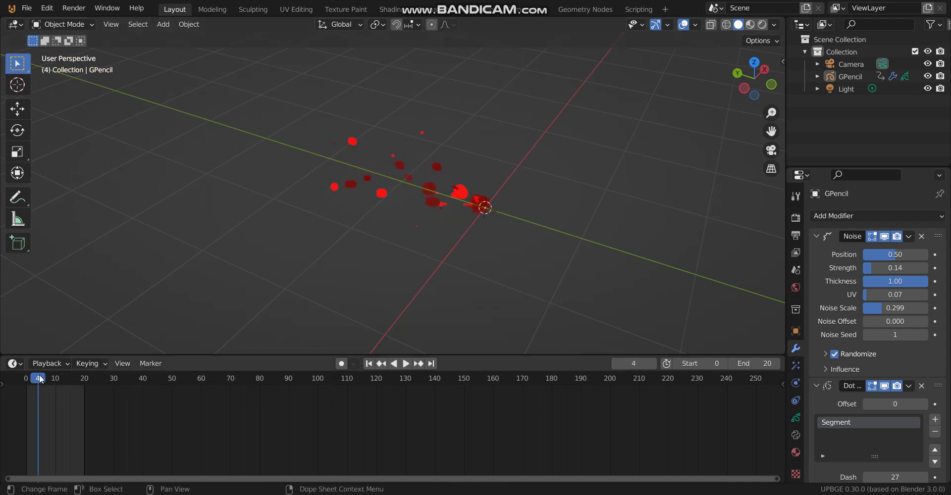
pyautogui.click(407, 197)
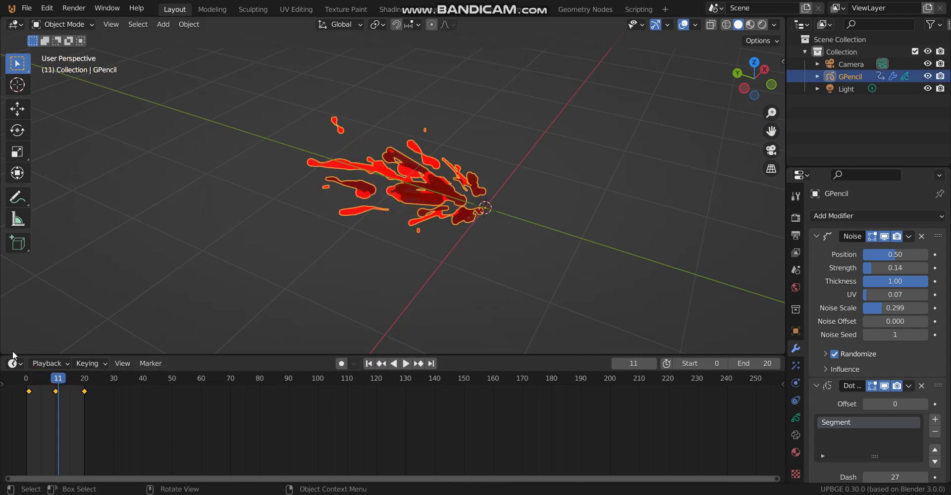
pyautogui.moveTo(5, 352); pyautogui.dragTo(4, 219)
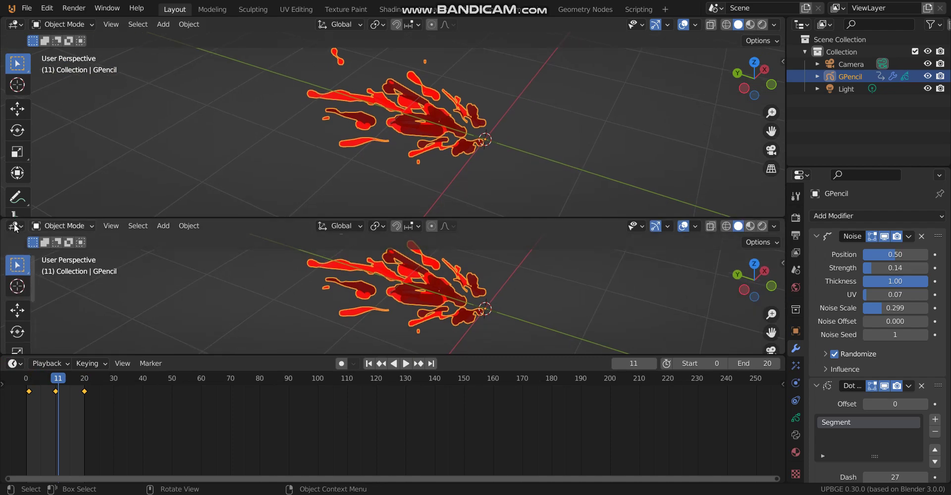
pyautogui.click(14, 226)
pyautogui.click(296, 273)
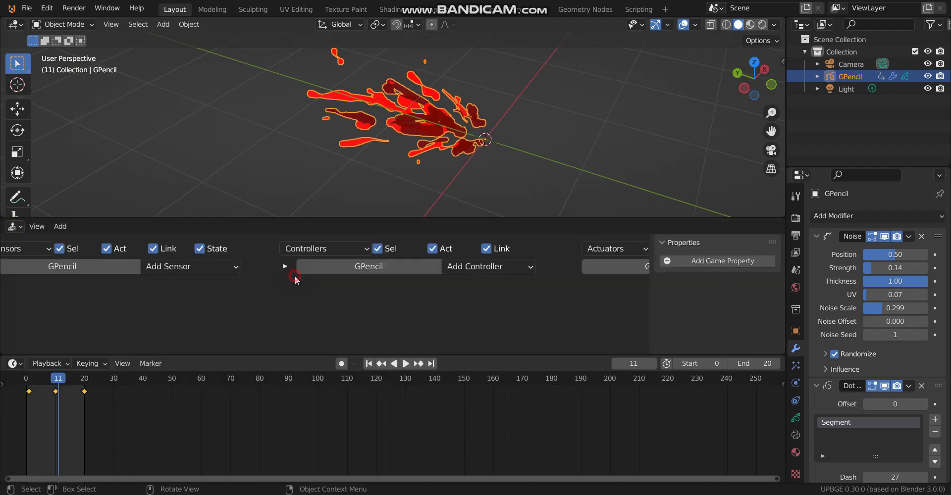
# Add an Always sensor and an Action actuator to the splash object.
pyautogui.click(197, 265)
pyautogui.click(198, 248)
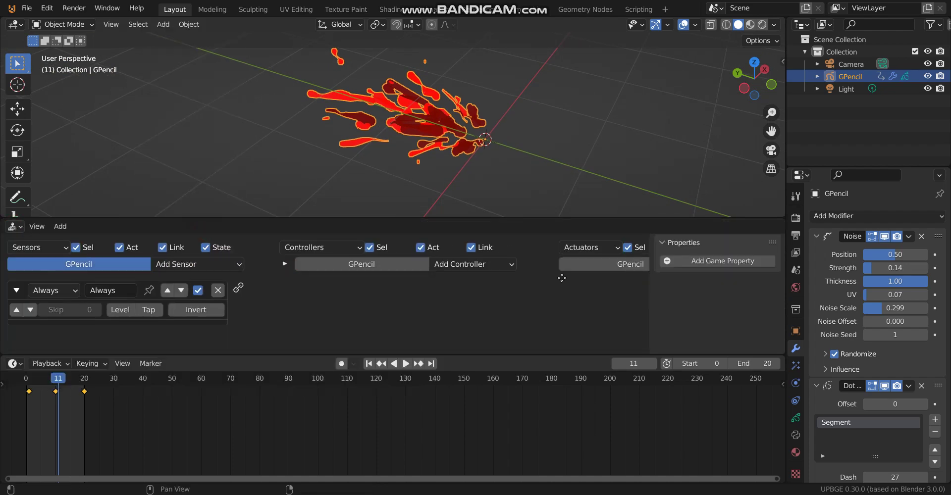
pyautogui.keyDown('ctrl'); pyautogui.hscroll(5, 545, 267); pyautogui.keyUp('ctrl')
pyautogui.click(572, 264)
pyautogui.click(614, 247)
# Assign GPencilAction to the Action actuator with start frame 1 and end frame 20.
pyautogui.click(475, 327)
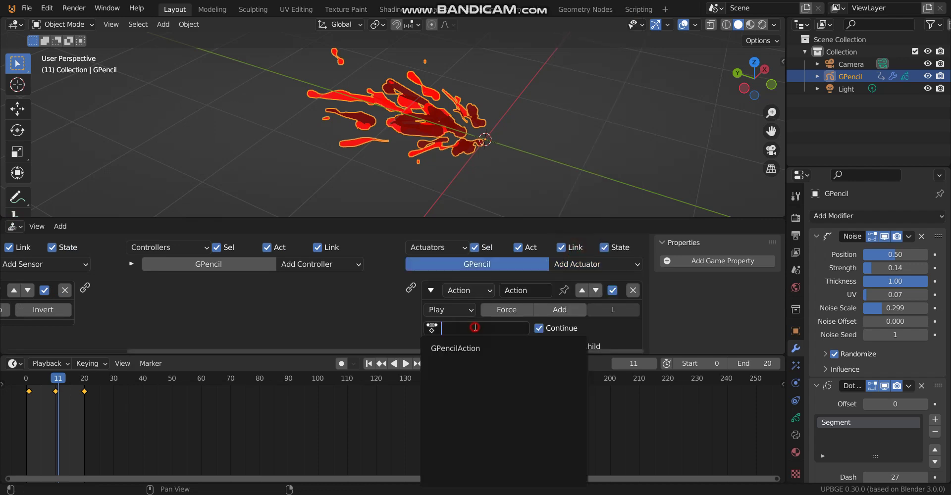
pyautogui.click(456, 348)
pyautogui.scroll(-4, 517, 287)
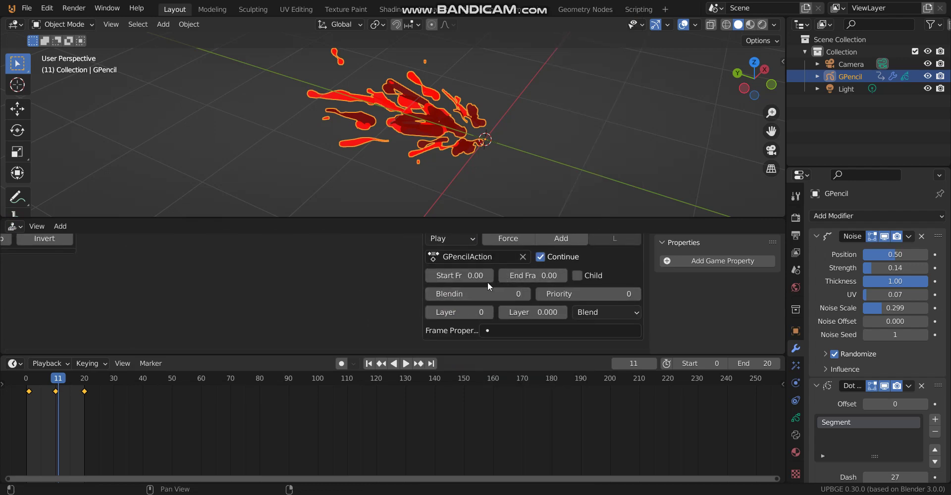
pyautogui.click(490, 278)
pyautogui.write('1')
pyautogui.press('Return')
pyautogui.click(534, 278)
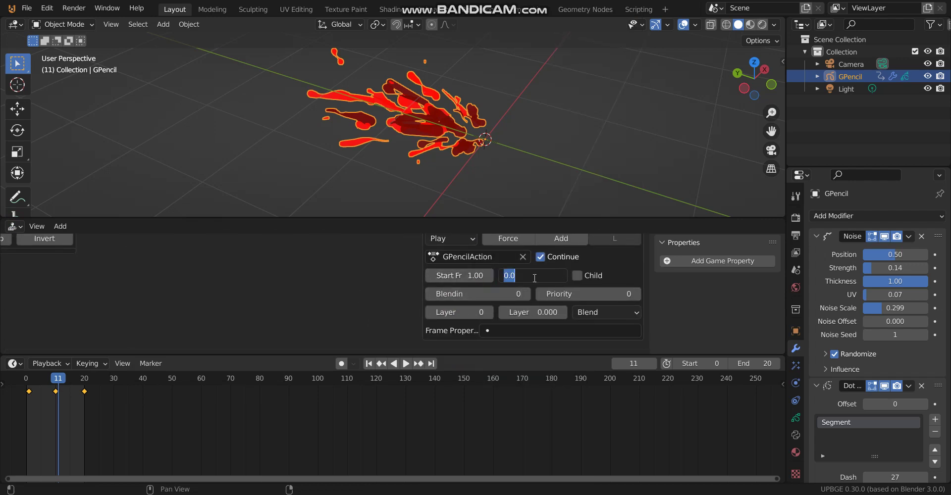
pyautogui.press('Return')
# Connect the Always sensor to the Action actuator through an And controller.
pyautogui.moveTo(411, 283); pyautogui.dragTo(497, 326, button='middle')
pyautogui.scroll(-1, 135, 298)
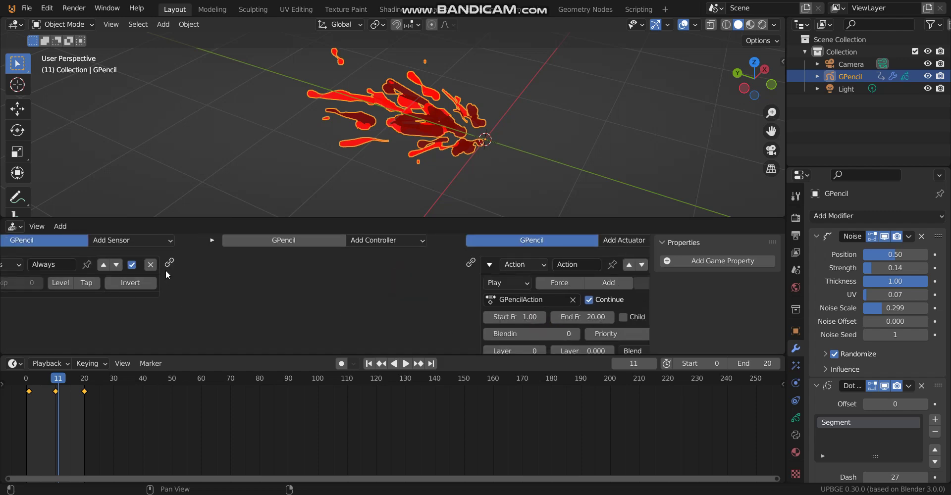
pyautogui.moveTo(475, 259); pyautogui.dragTo(471, 262)
pyautogui.scroll(-4, 436, 263)
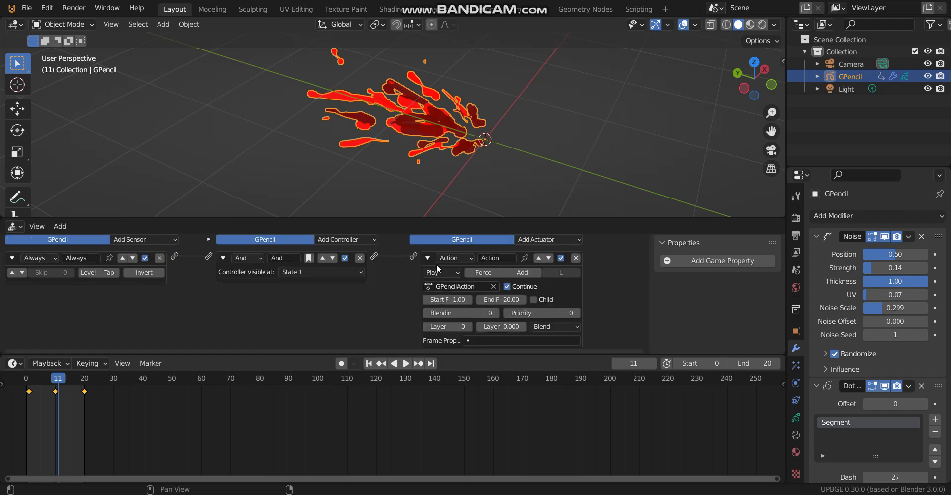
pyautogui.scroll(-2, 453, 179)
# Run the game engine to test the splash in Play mode and exit.
pyautogui.moveTo(451, 155); pyautogui.dragTo(428, 141, button='middle')
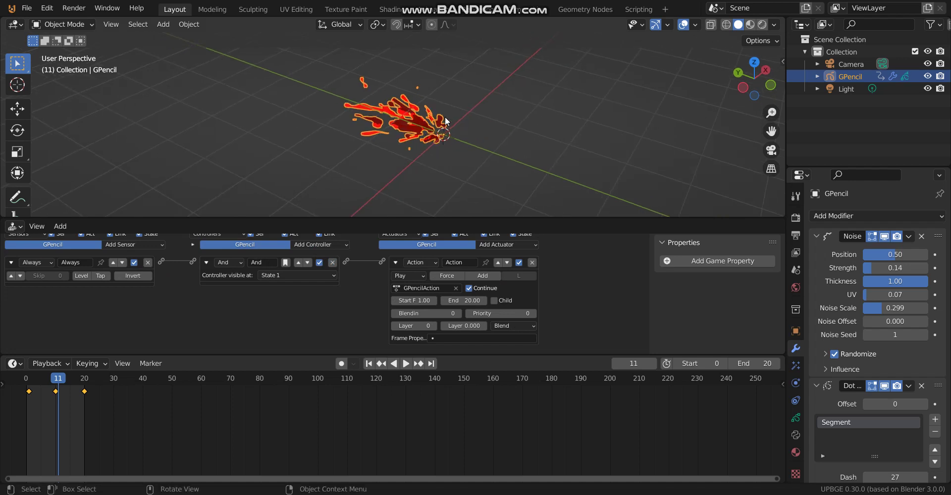
pyautogui.press('p')
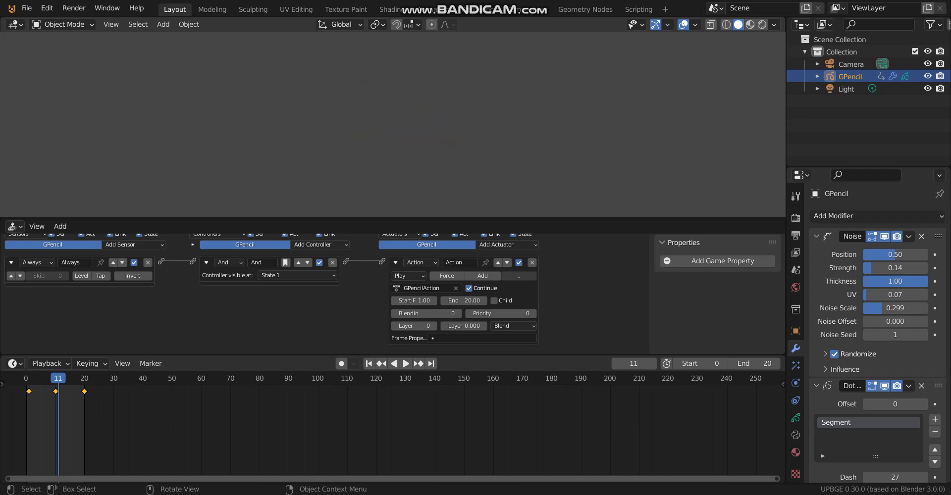
pyautogui.press('Escape')
# Set the Action actuator's play mode to Loop End and test the looping splash in the game engine.
pyautogui.click(407, 276)
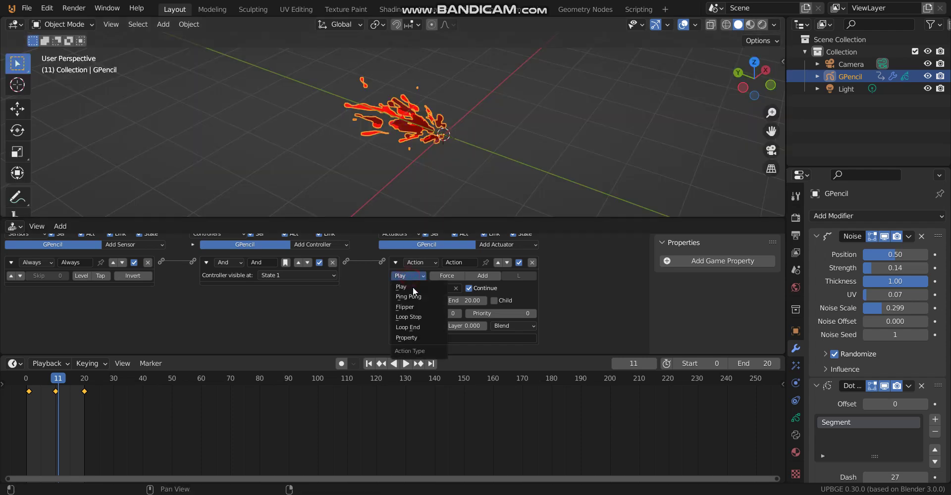
pyautogui.click(422, 328)
pyautogui.press('p')
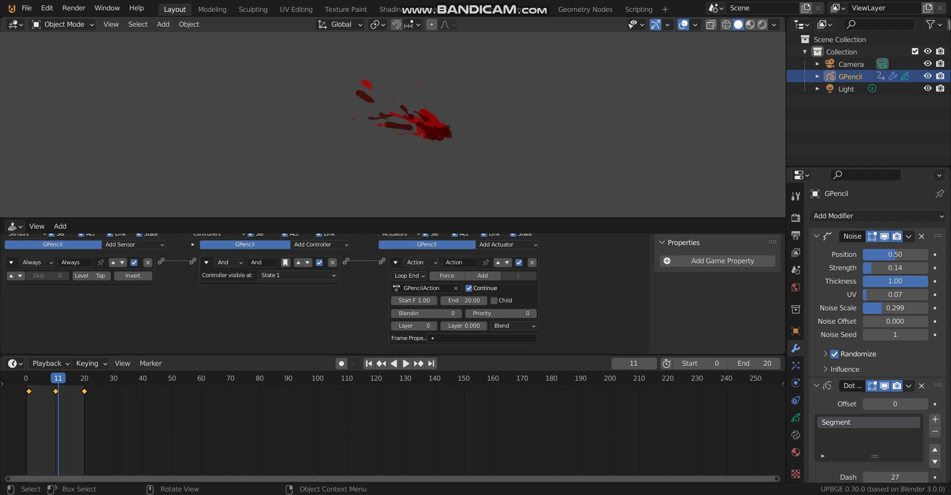
pyautogui.press('Escape')
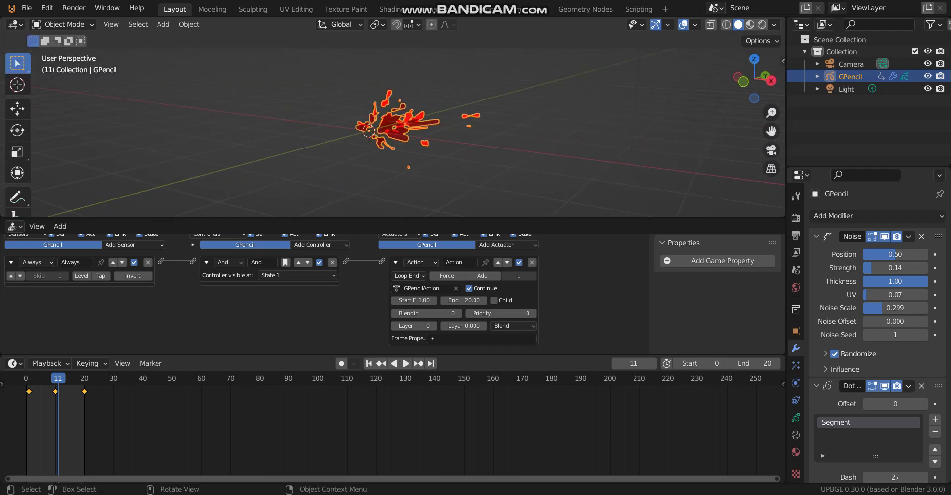
# Run the game again to check the looping splash from another viewing angle.
pyautogui.press('p')
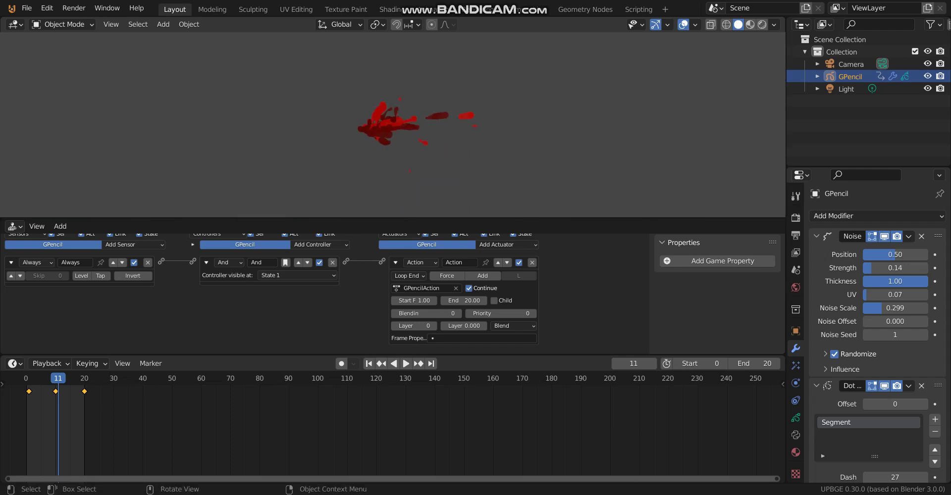
pyautogui.press('Escape')
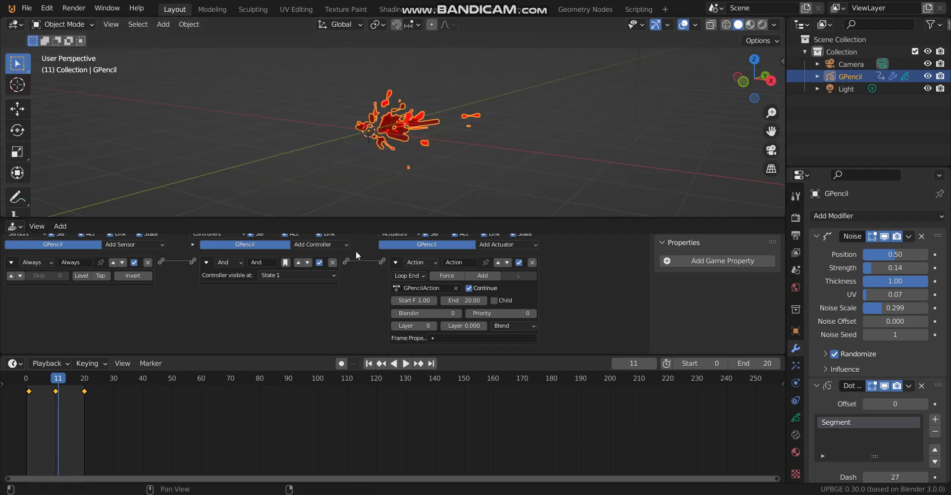
pyautogui.moveTo(445, 131)
pyautogui.mouseDown(button='middle')
pyautogui.moveTo(493, 151)
pyautogui.moveTo(431, 144)
pyautogui.moveTo(730, 132)
pyautogui.mouseUp(button='middle')
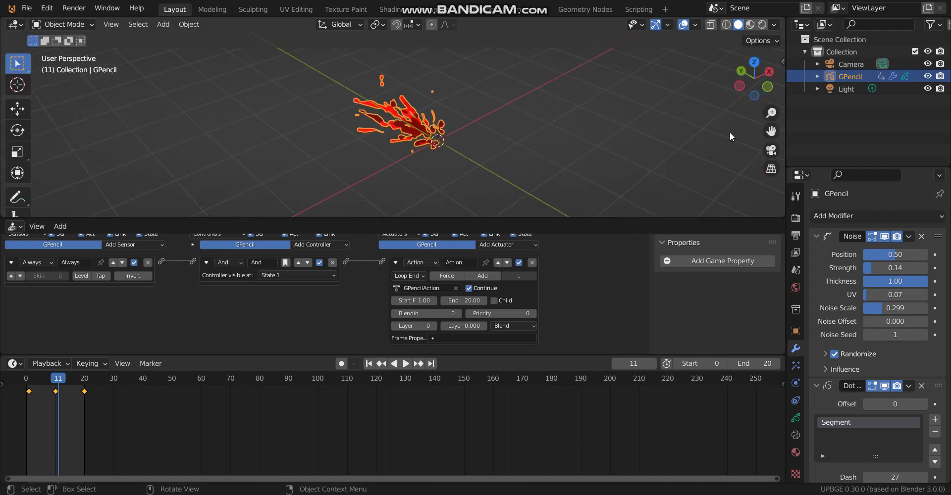
# Add a blank Grease Pencil object to the scene and rename it GPencil.2.
pyautogui.click(851, 106)
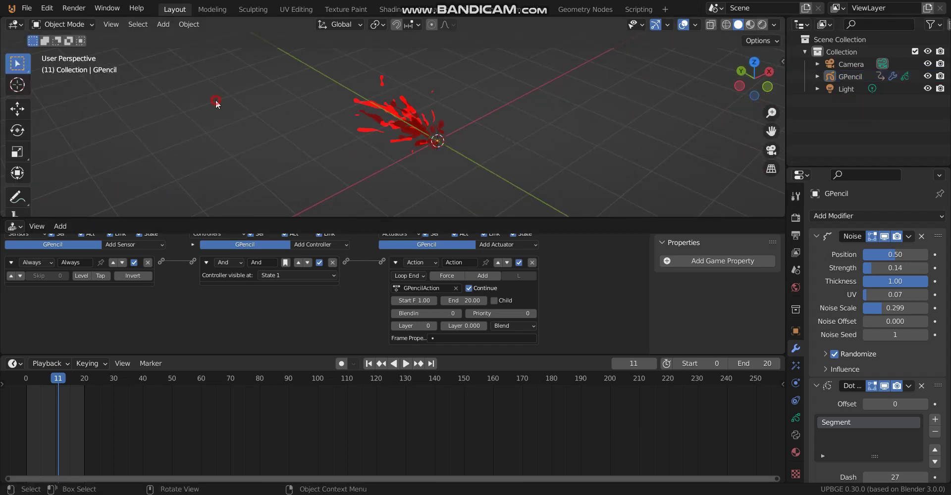
pyautogui.hotkey('shift', 'a')
pyautogui.hotkey('shift', 'a')
pyautogui.moveTo(192, 130)
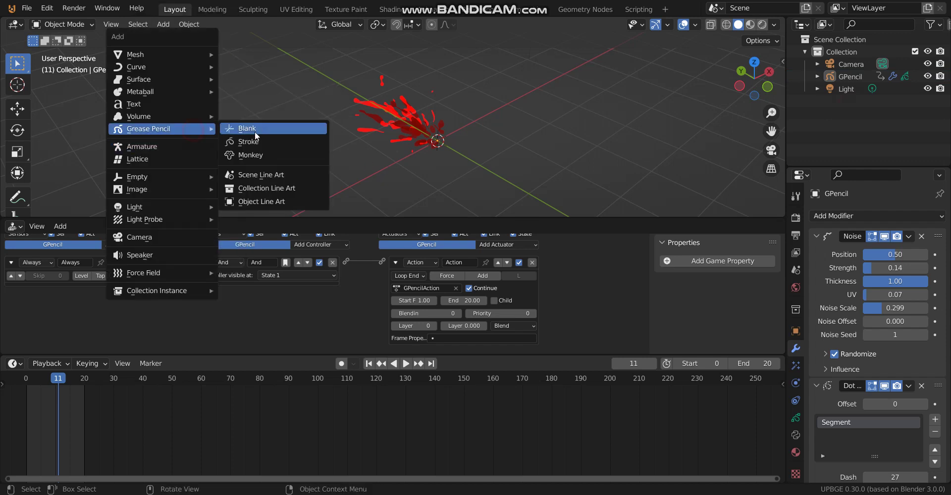
pyautogui.click(256, 130)
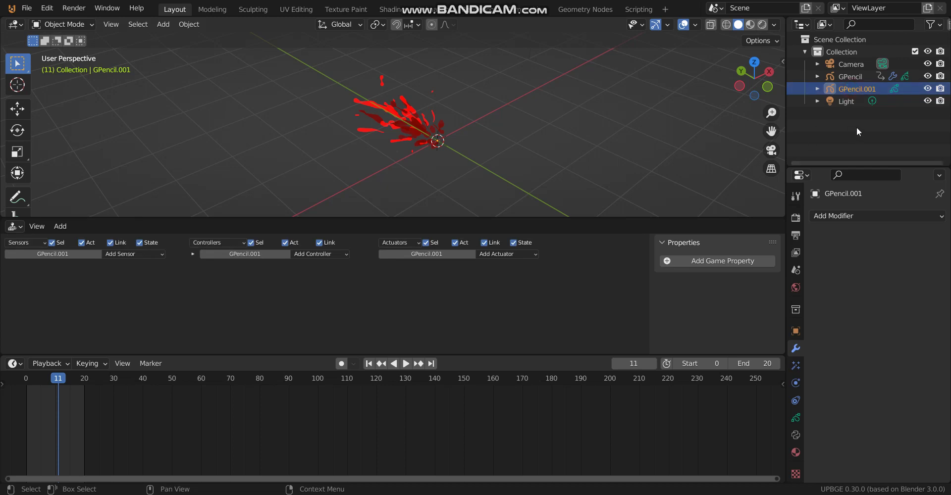
pyautogui.doubleClick(861, 89)
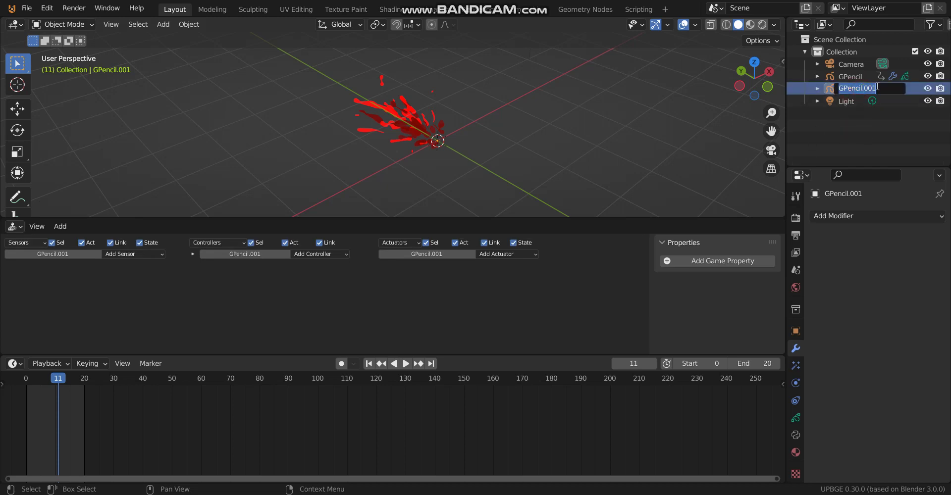
pyautogui.click(872, 89)
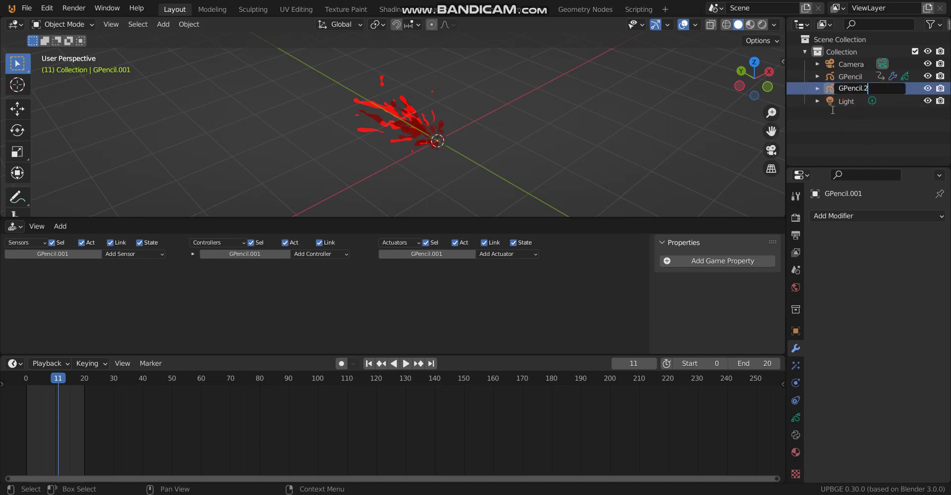
pyautogui.press('Return')
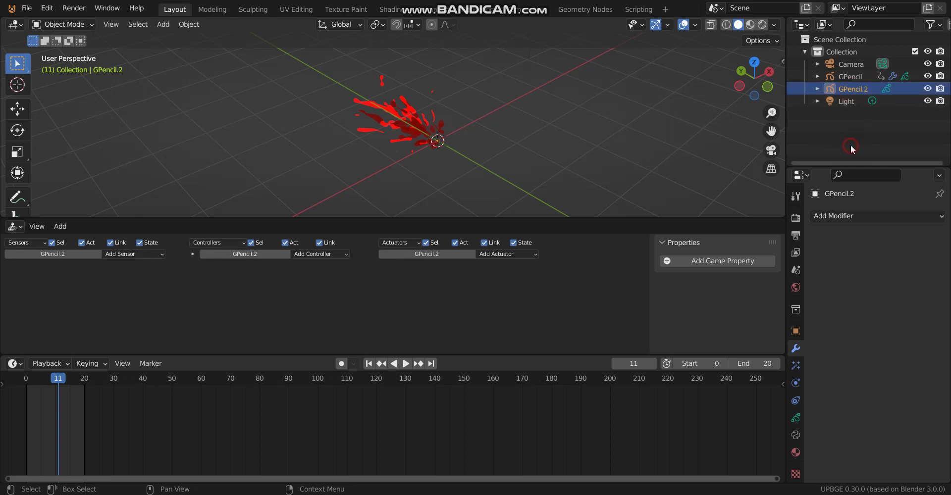
# In Draw Mode, set GPencil.2's stroke base color to bright red and draw a burst of short strokes beside the existing splash.
pyautogui.click(75, 26)
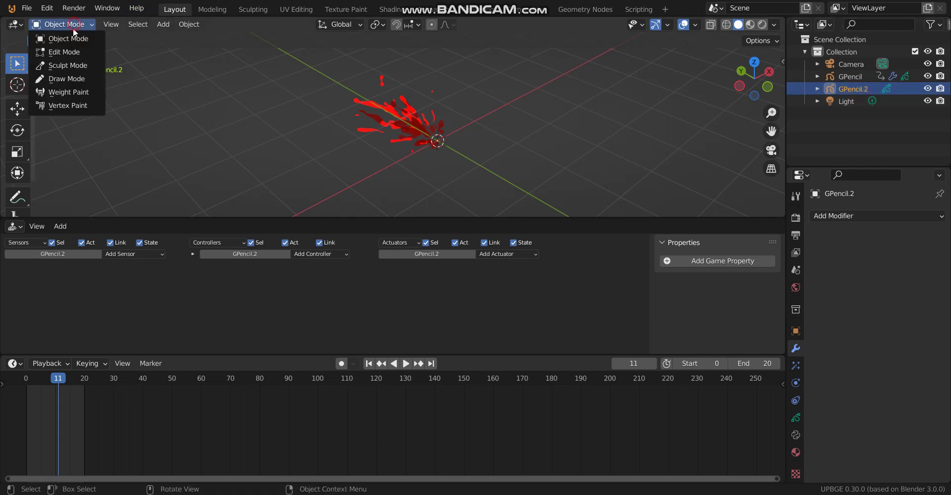
pyautogui.click(72, 79)
pyautogui.moveTo(298, 71)
pyautogui.keyDown('shift'); pyautogui.mouseDown(button='middle')
pyautogui.moveTo(430, 159)
pyautogui.moveTo(358, 118)
pyautogui.moveTo(397, 117)
pyautogui.moveTo(544, 173)
pyautogui.moveTo(558, 142)
pyautogui.moveTo(531, 97)
pyautogui.moveTo(376, 141)
pyautogui.moveTo(388, 125)
pyautogui.moveTo(440, 147)
pyautogui.moveTo(394, 156)
pyautogui.mouseUp(button='middle'); pyautogui.keyUp('shift')
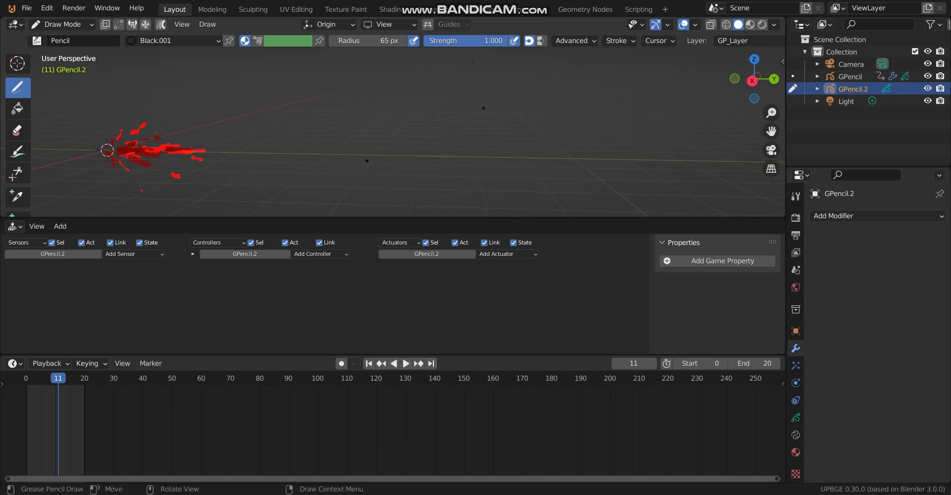
pyautogui.click(796, 452)
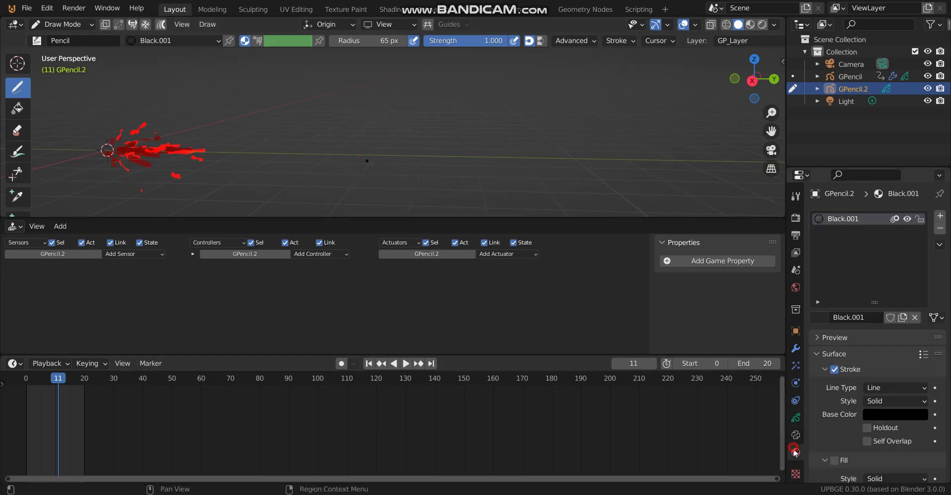
pyautogui.click(872, 412)
pyautogui.moveTo(917, 301); pyautogui.dragTo(919, 239)
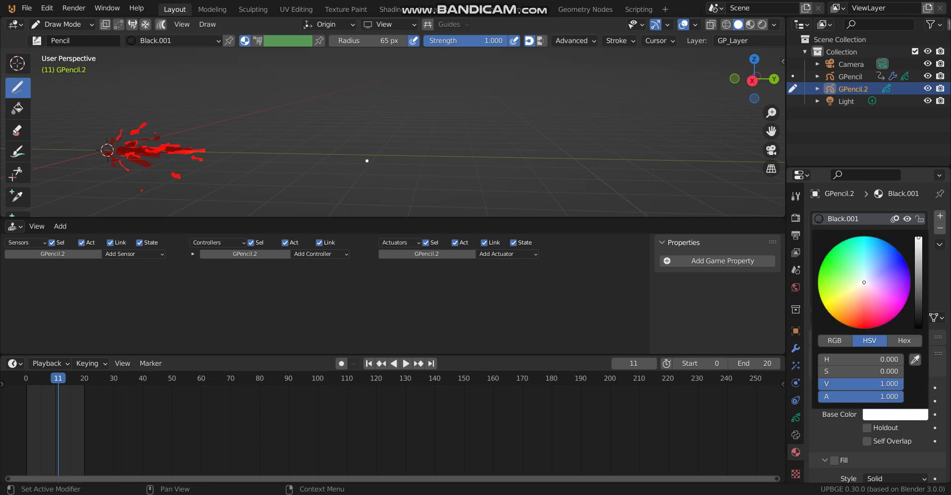
pyautogui.click(864, 326)
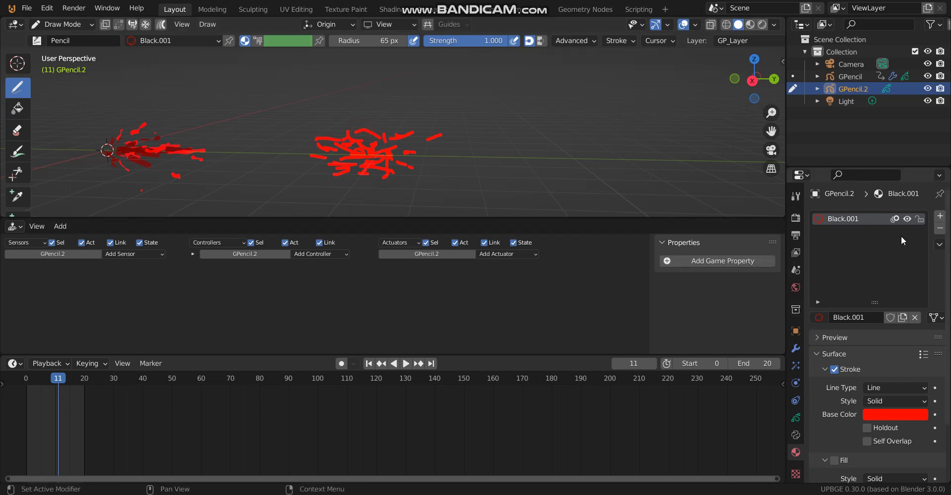
pyautogui.moveTo(375, 132); pyautogui.dragTo(415, 144, button='middle')
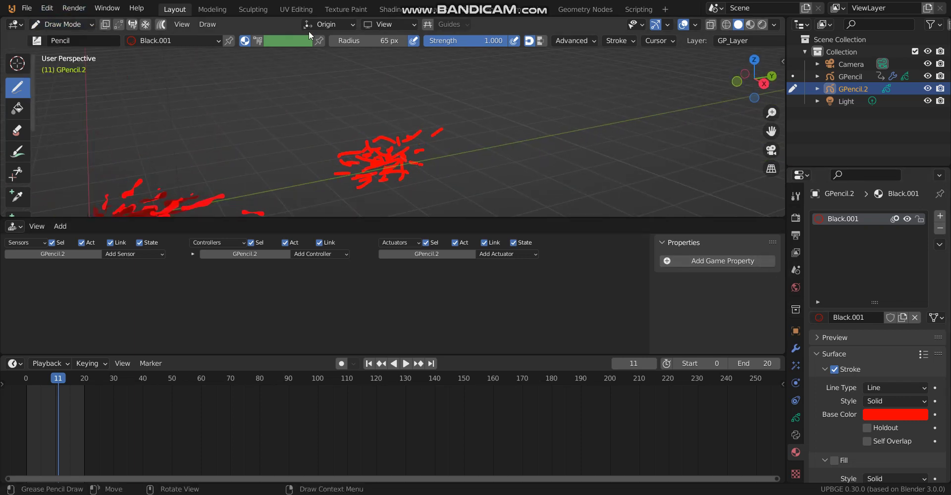
# Return GPencil.2 to Object Mode and set its origin to its geometry.
pyautogui.click(60, 25)
pyautogui.click(69, 40)
pyautogui.press('r')
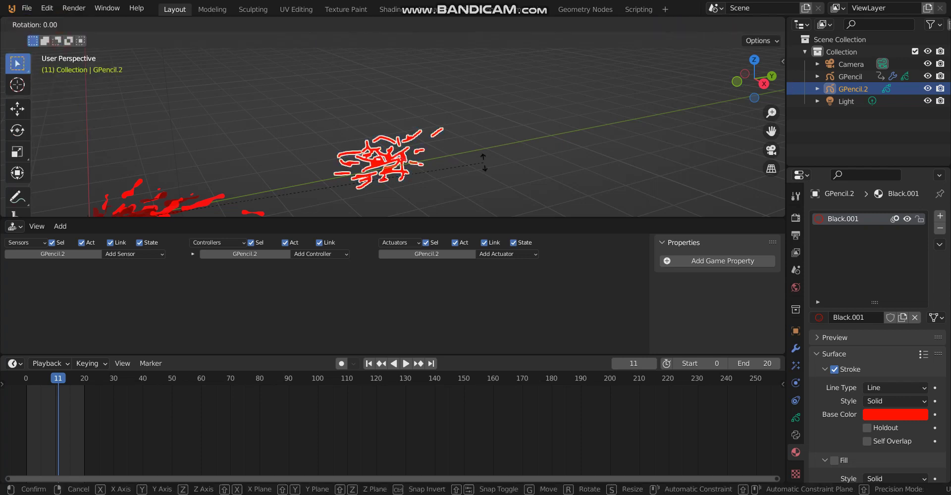
pyautogui.rightClick(427, 162)
pyautogui.rightClick(364, 156)
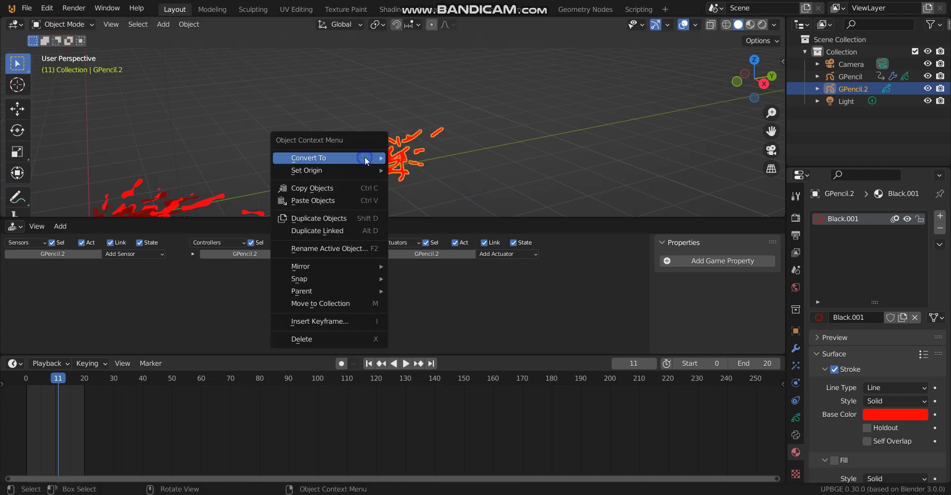
pyautogui.moveTo(364, 173)
pyautogui.click(423, 185)
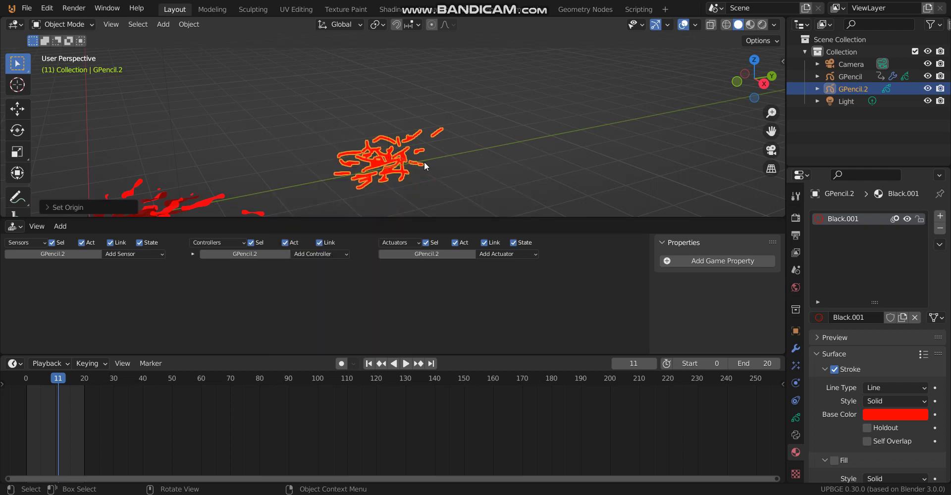
# Rotate the new stroke burst about -89 degrees around the global Z axis.
pyautogui.press('r')
pyautogui.press('z')
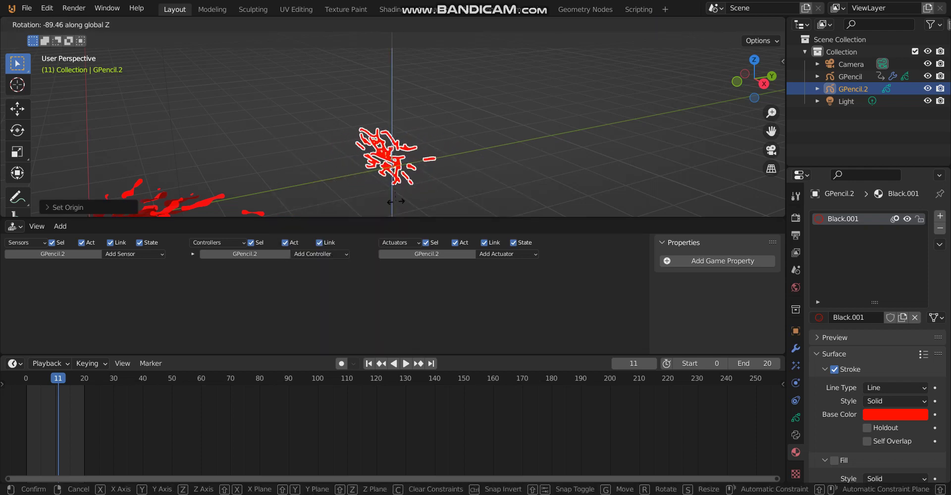
pyautogui.click(397, 208)
# Add a Length modifier to GPencil.2 and set its Start value to -1.58.
pyautogui.click(796, 348)
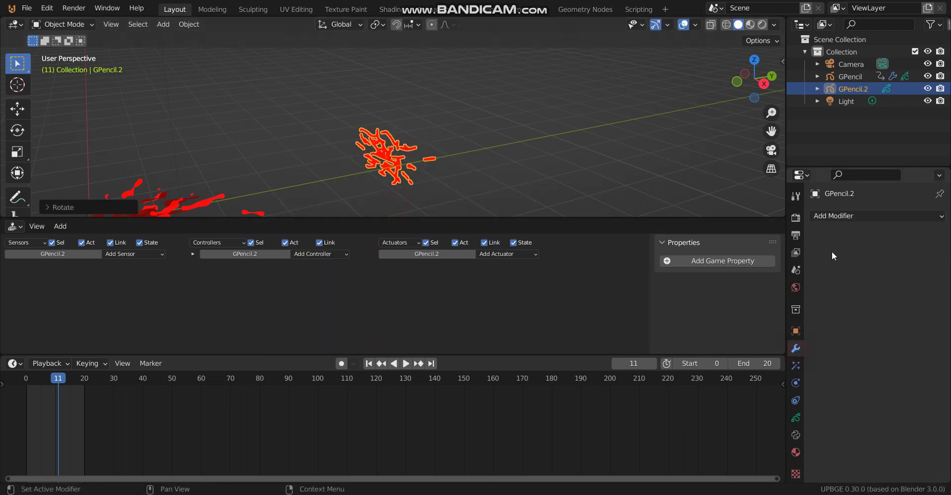
pyautogui.click(858, 216)
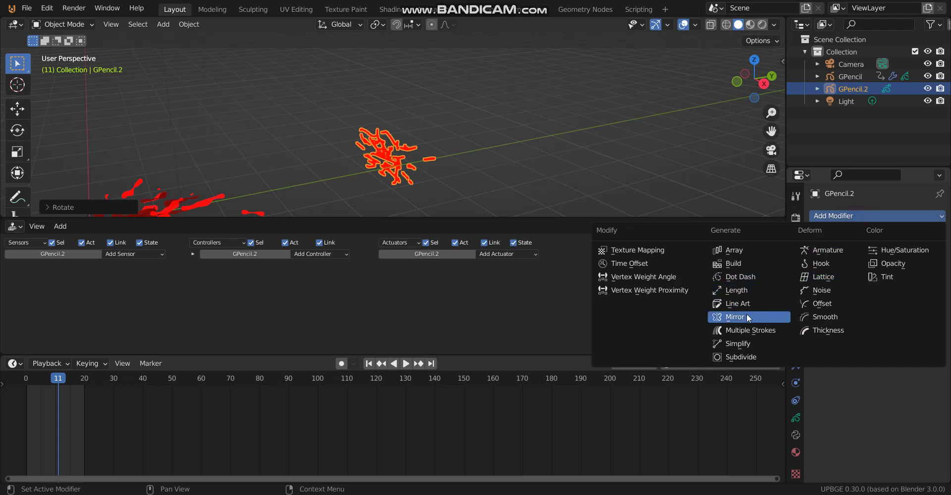
pyautogui.click(737, 291)
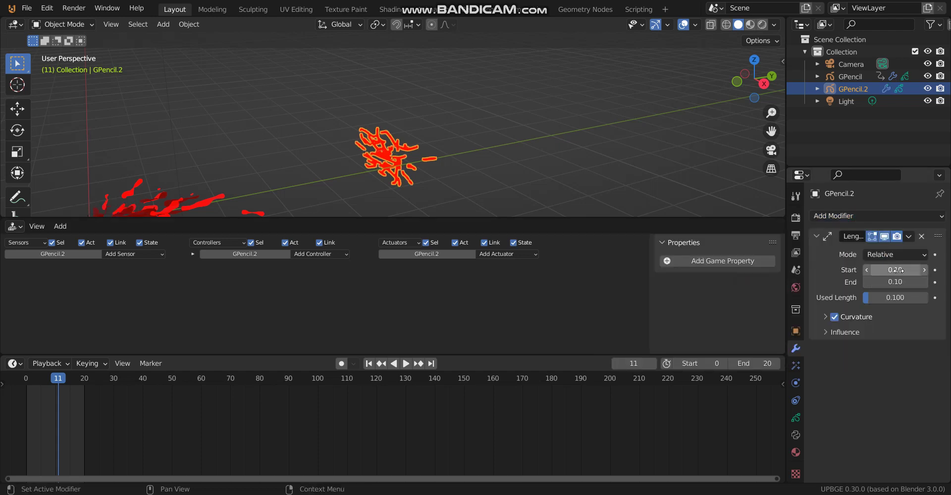
pyautogui.moveTo(897, 270)
pyautogui.mouseDown()
pyautogui.moveTo(855, 270)
pyautogui.moveTo(897, 270)
pyautogui.mouseUp()
pyautogui.moveTo(255, 132); pyautogui.dragTo(435, 122, button='middle')
pyautogui.moveTo(896, 269); pyautogui.dragTo(847, 270)
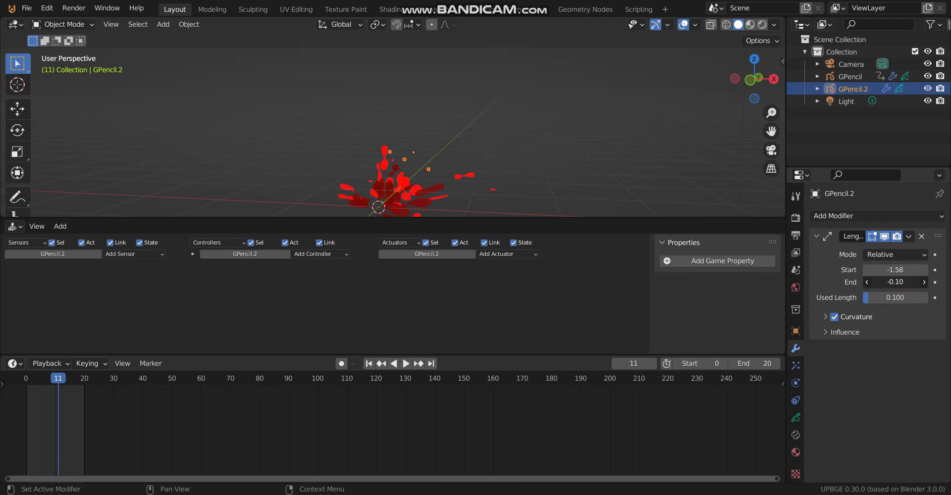
# Set the Length modifier's End to 0.10 and its Start to 0.35, checking how the strokes extend.
pyautogui.moveTo(864, 280)
pyautogui.mouseDown()
pyautogui.moveTo(894, 281)
pyautogui.moveTo(872, 280)
pyautogui.mouseUp()
pyautogui.moveTo(414, 143)
pyautogui.mouseDown(button='middle')
pyautogui.moveTo(468, 162)
pyautogui.moveTo(733, 208)
pyautogui.mouseUp(button='middle')
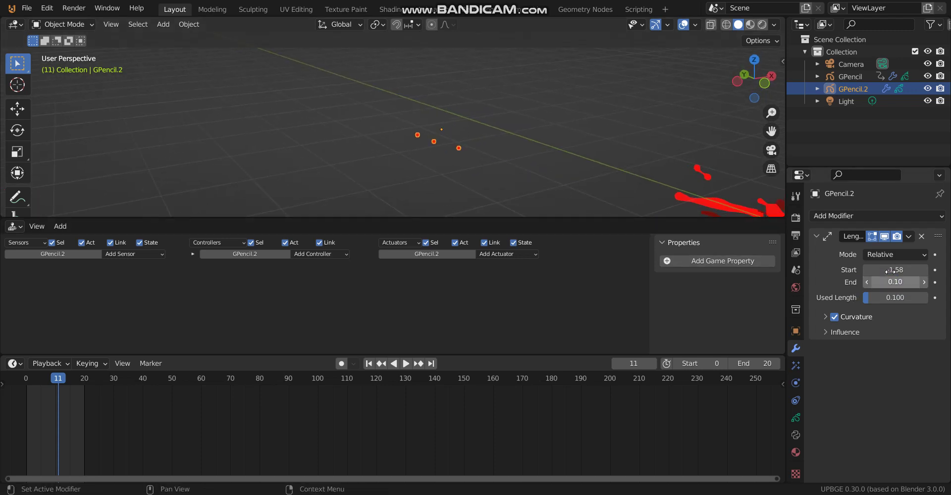
pyautogui.moveTo(895, 270); pyautogui.dragTo(924, 270)
pyautogui.moveTo(556, 171)
pyautogui.mouseDown(button='middle')
pyautogui.moveTo(406, 113)
pyautogui.moveTo(592, 155)
pyautogui.moveTo(470, 134)
pyautogui.mouseUp(button='middle')
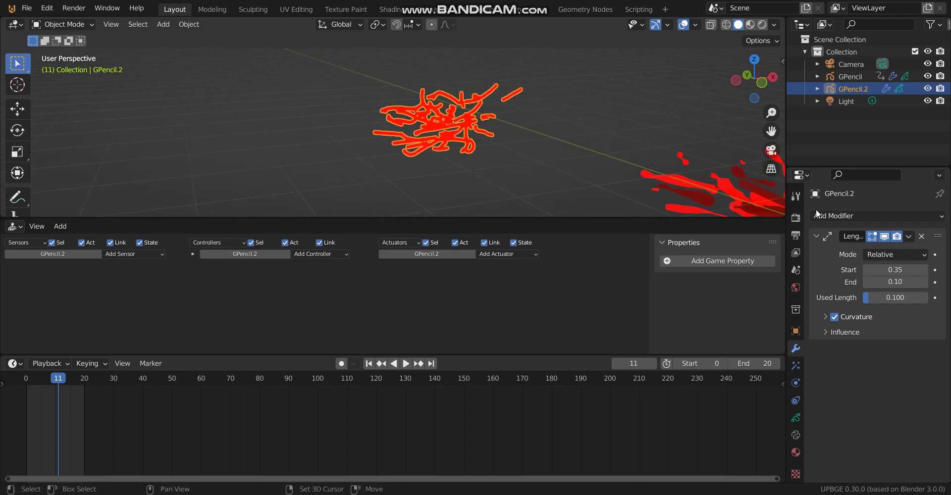
# Remove the Length modifier and delete the GPencil.2 object from the scene.
pyautogui.click(922, 240)
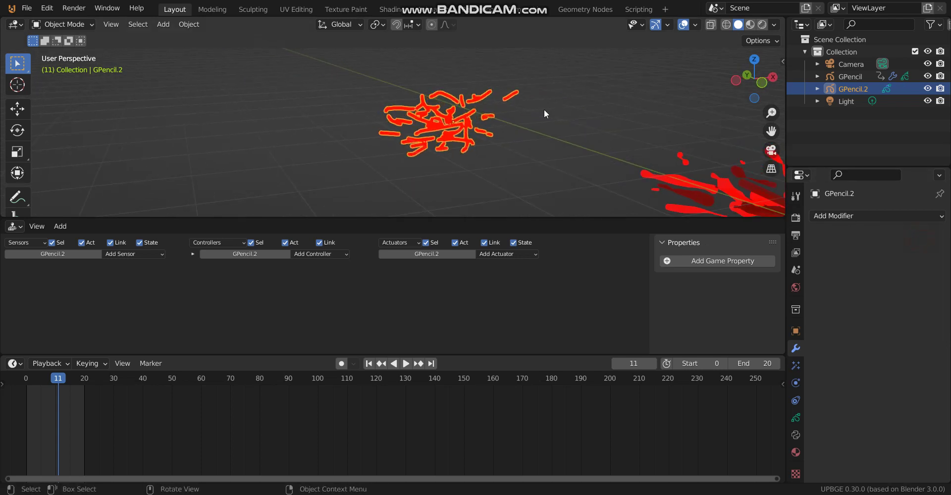
pyautogui.scroll(-1, 505, 117)
pyautogui.press('Delete')
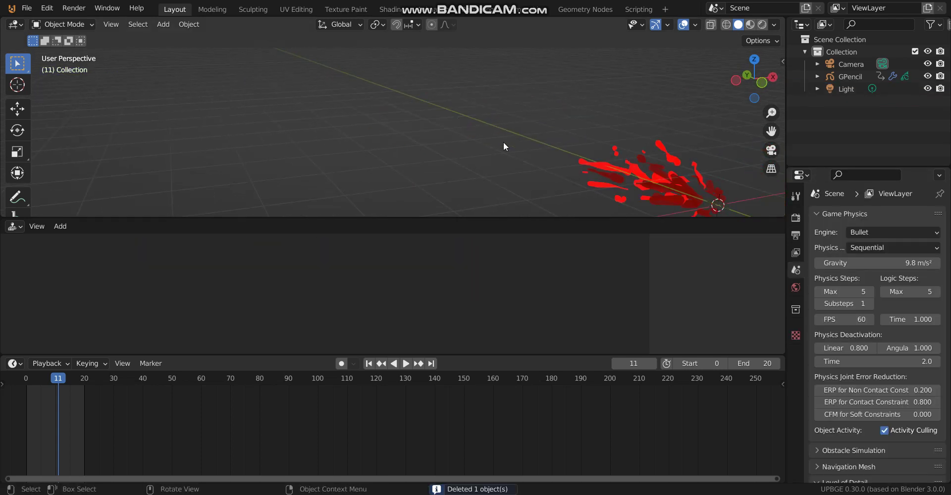
pyautogui.moveTo(504, 142)
pyautogui.keyDown('shift'); pyautogui.mouseDown(button='middle')
pyautogui.moveTo(363, 117)
pyautogui.moveTo(629, 164)
pyautogui.mouseUp(button='middle'); pyautogui.keyUp('shift')
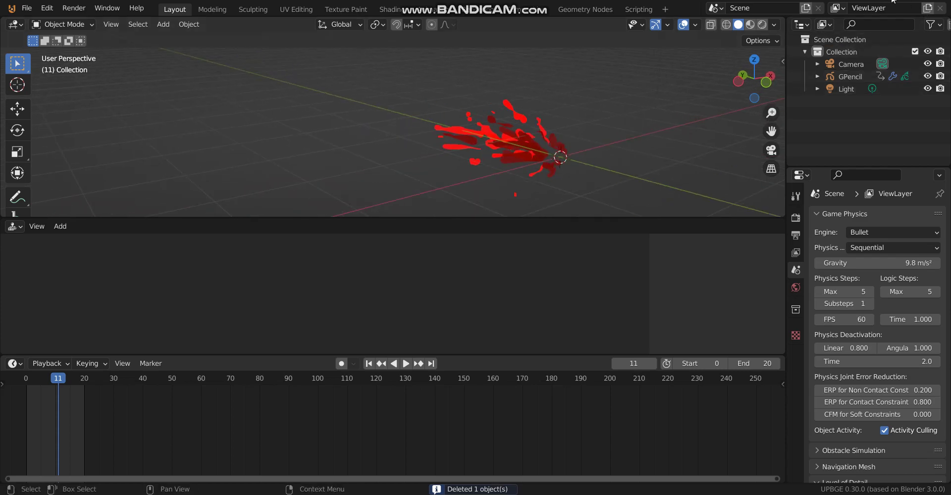